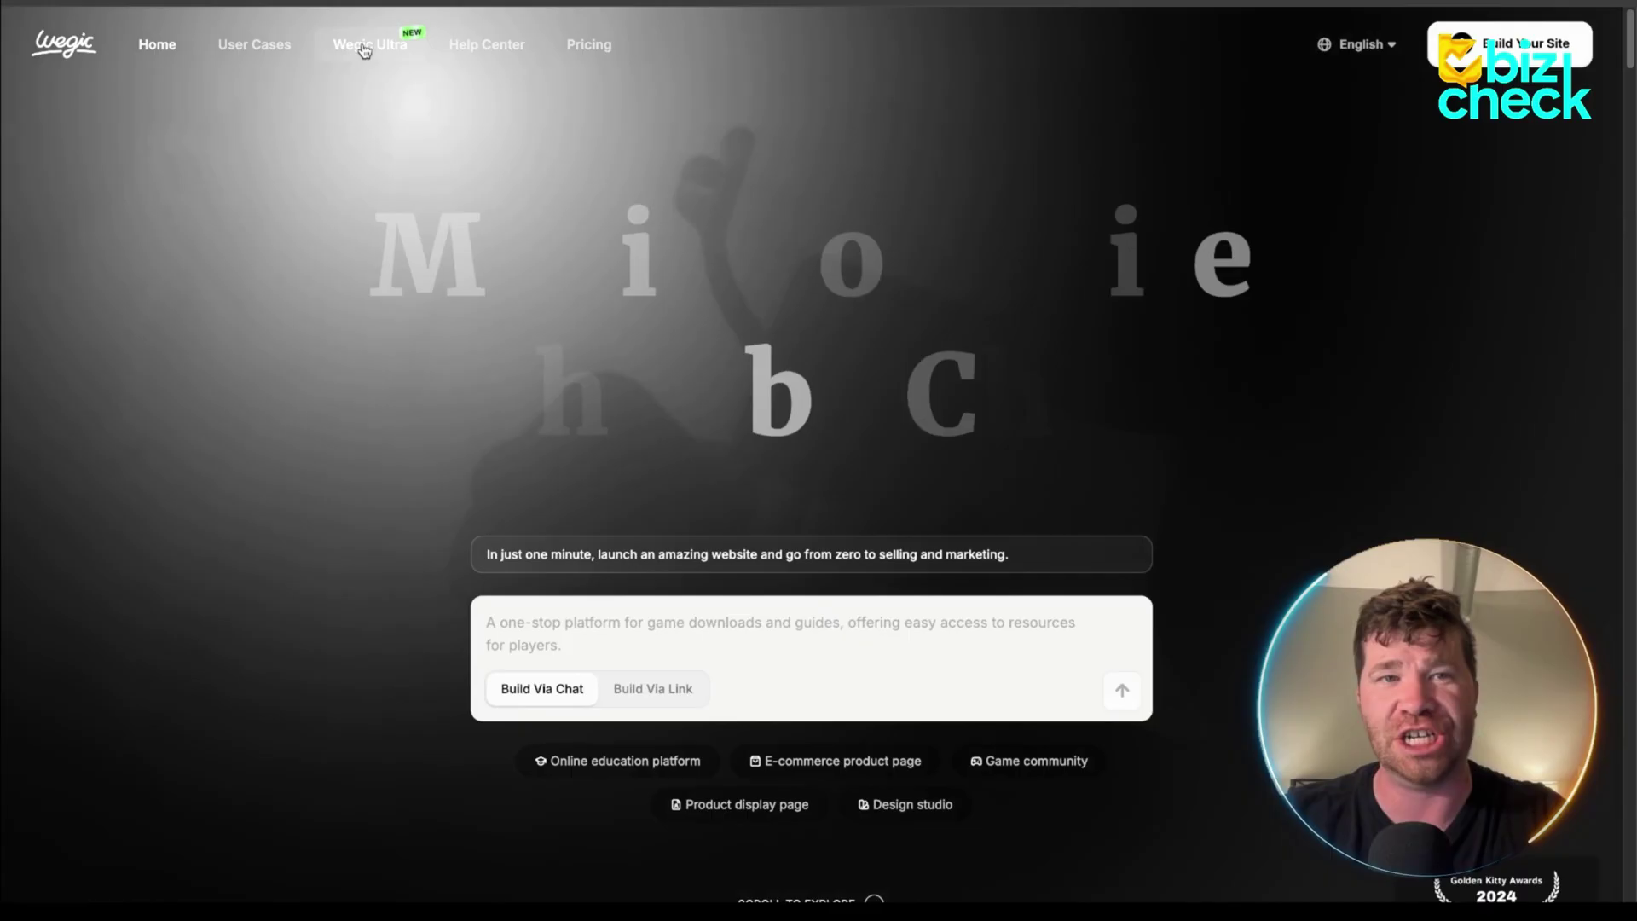
Step: Open the Wegic Ultra product page and scroll down through its content
left_click(363, 48)
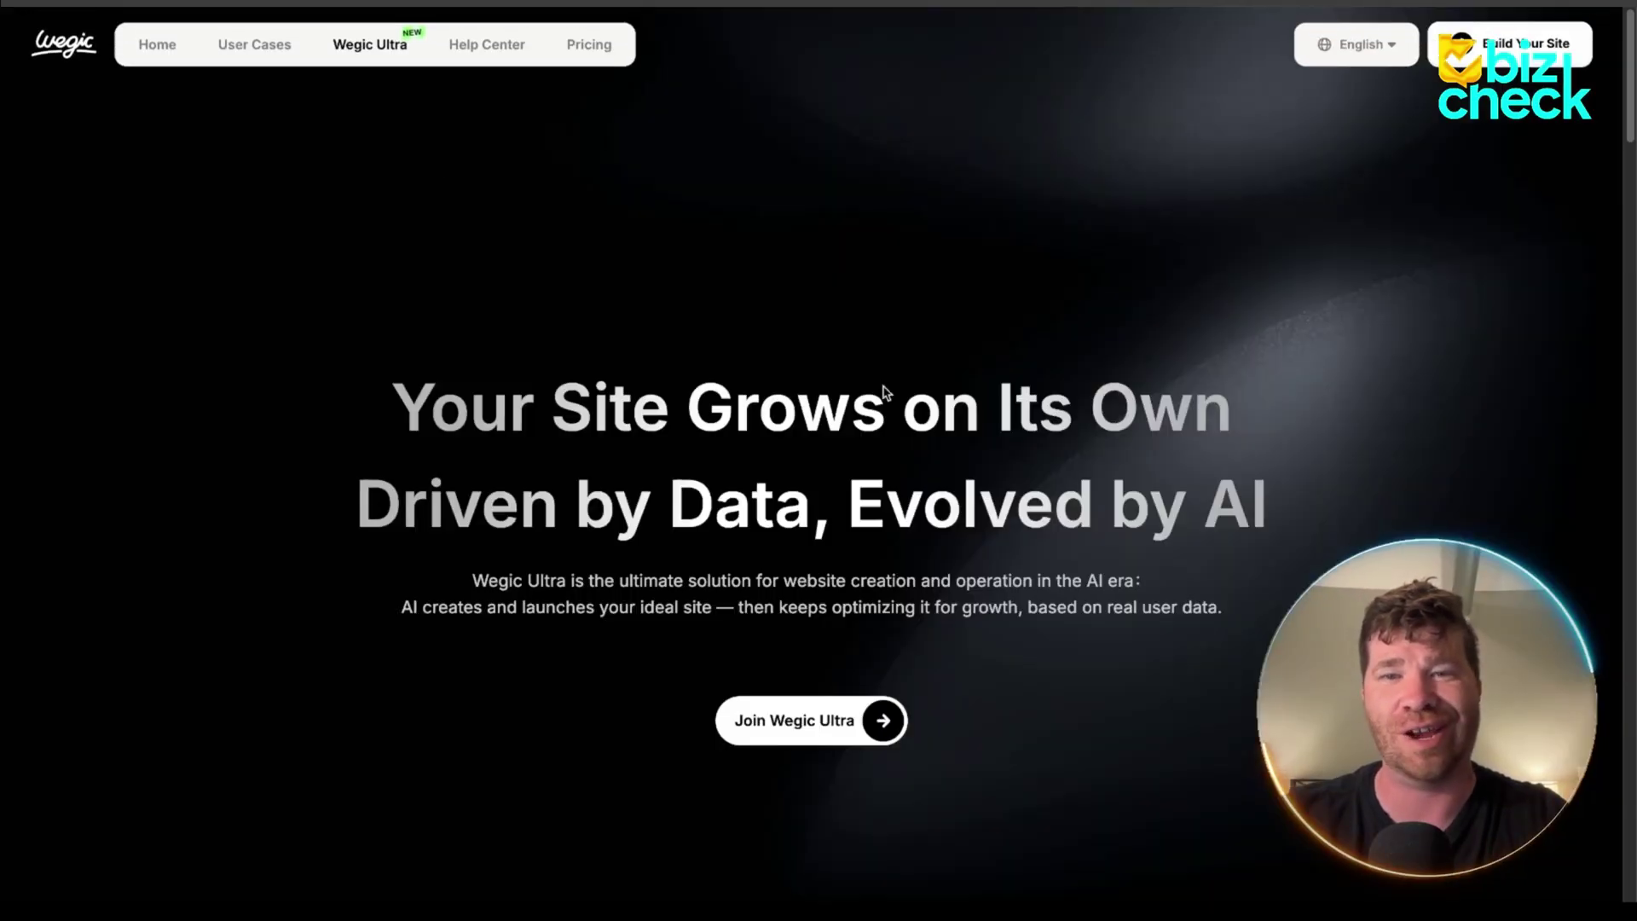
scroll(1472, 274, "down", 1)
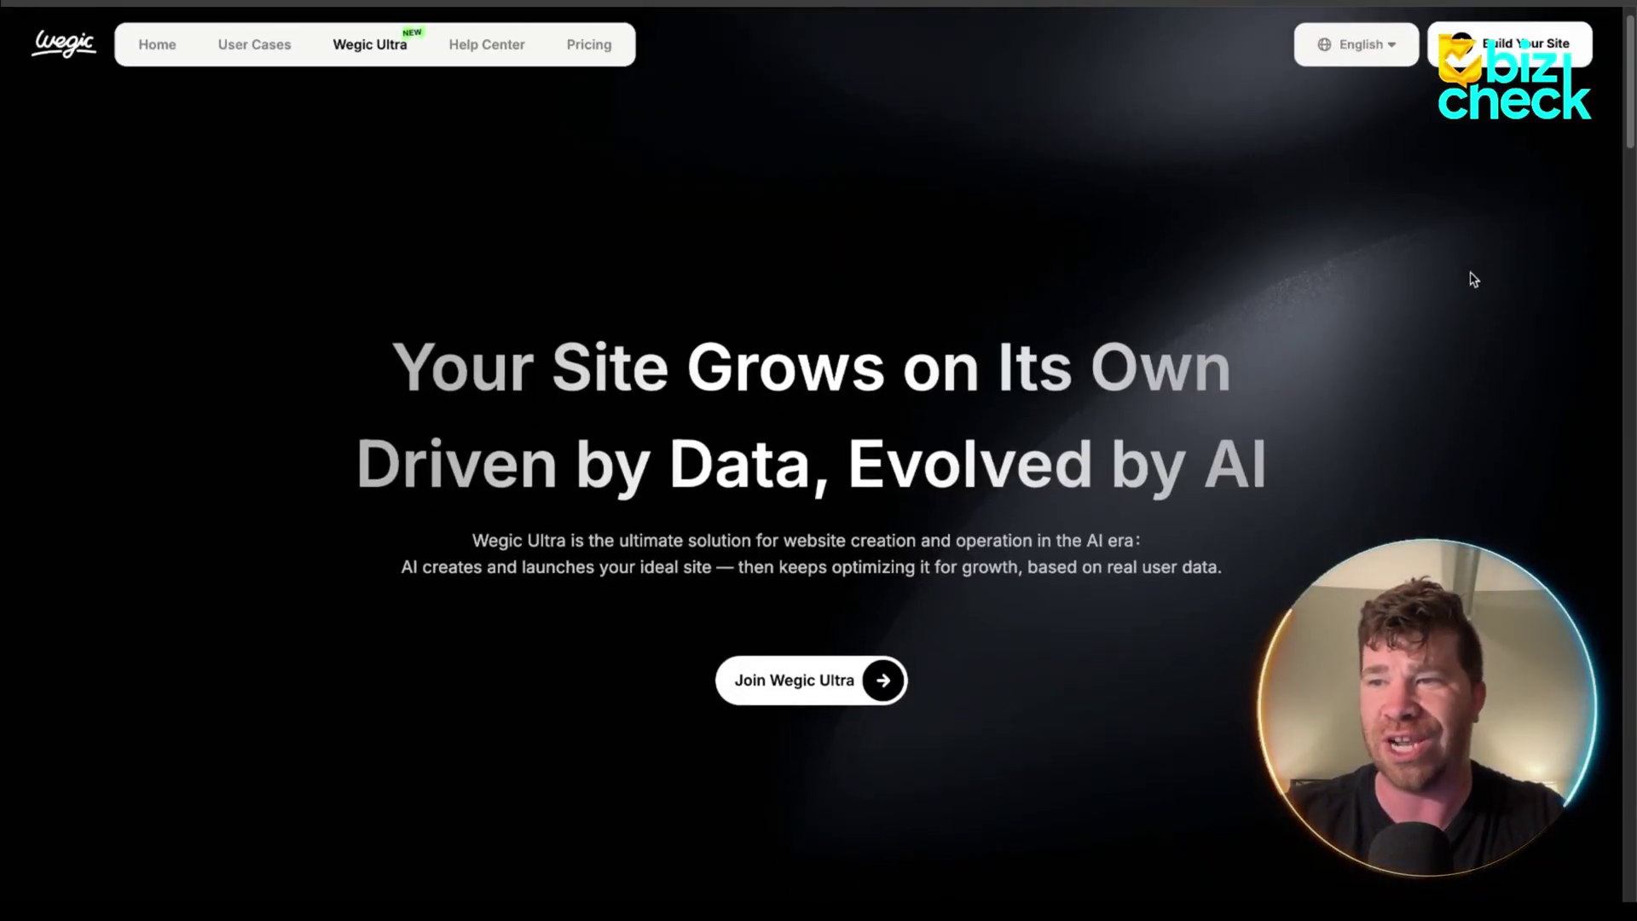
scroll(1474, 279, "down", 1)
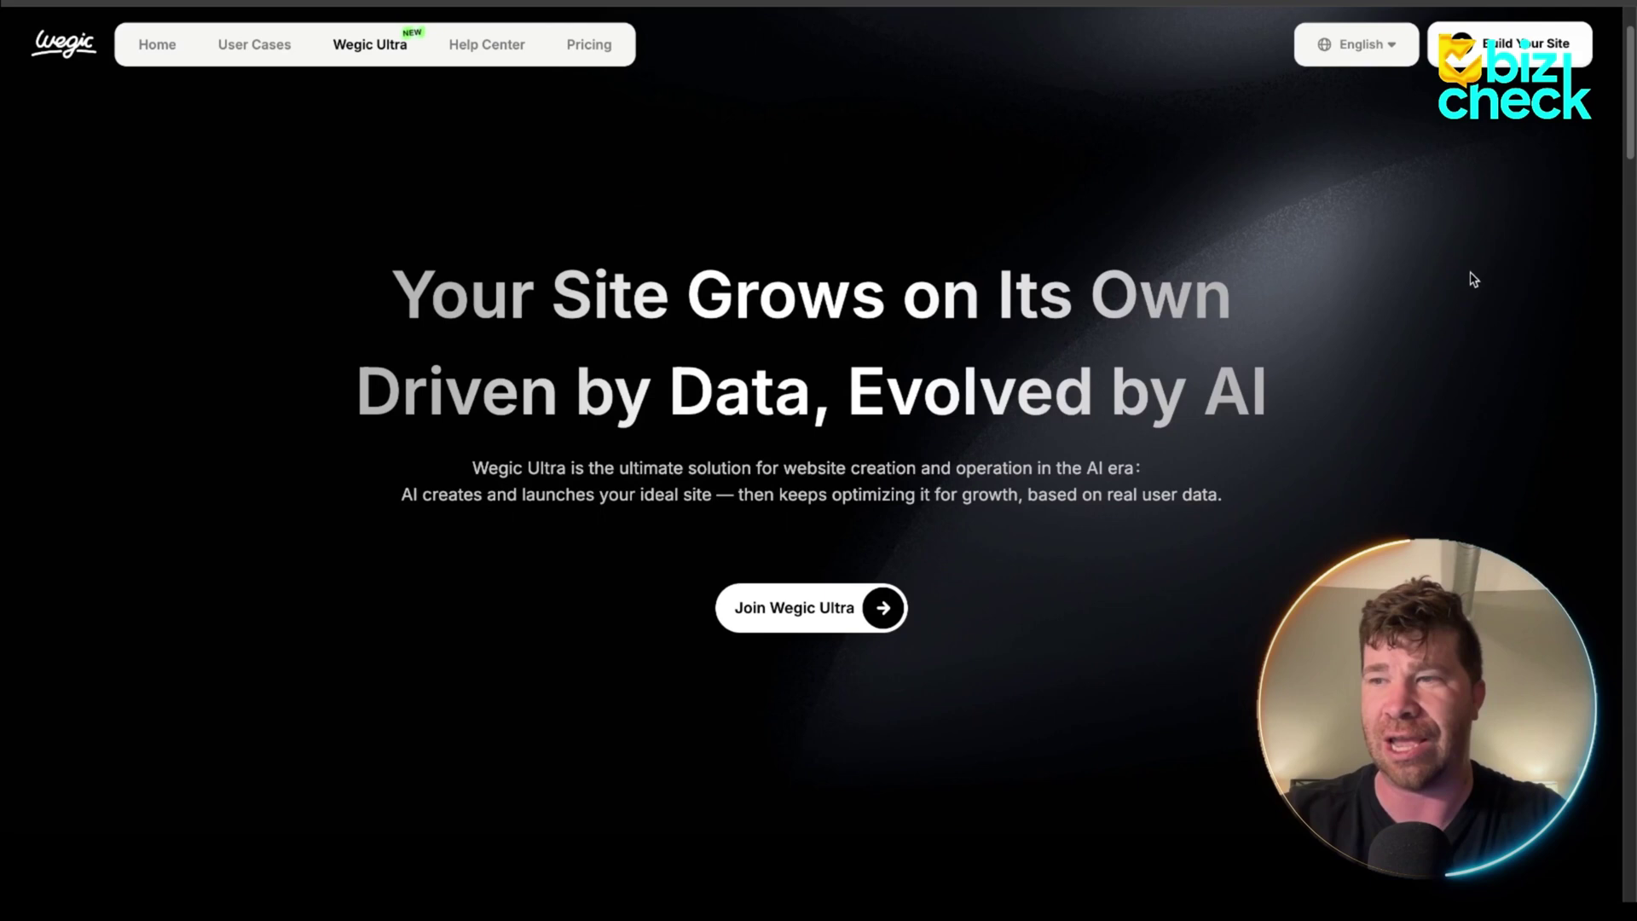
scroll(1474, 279, "down", 3)
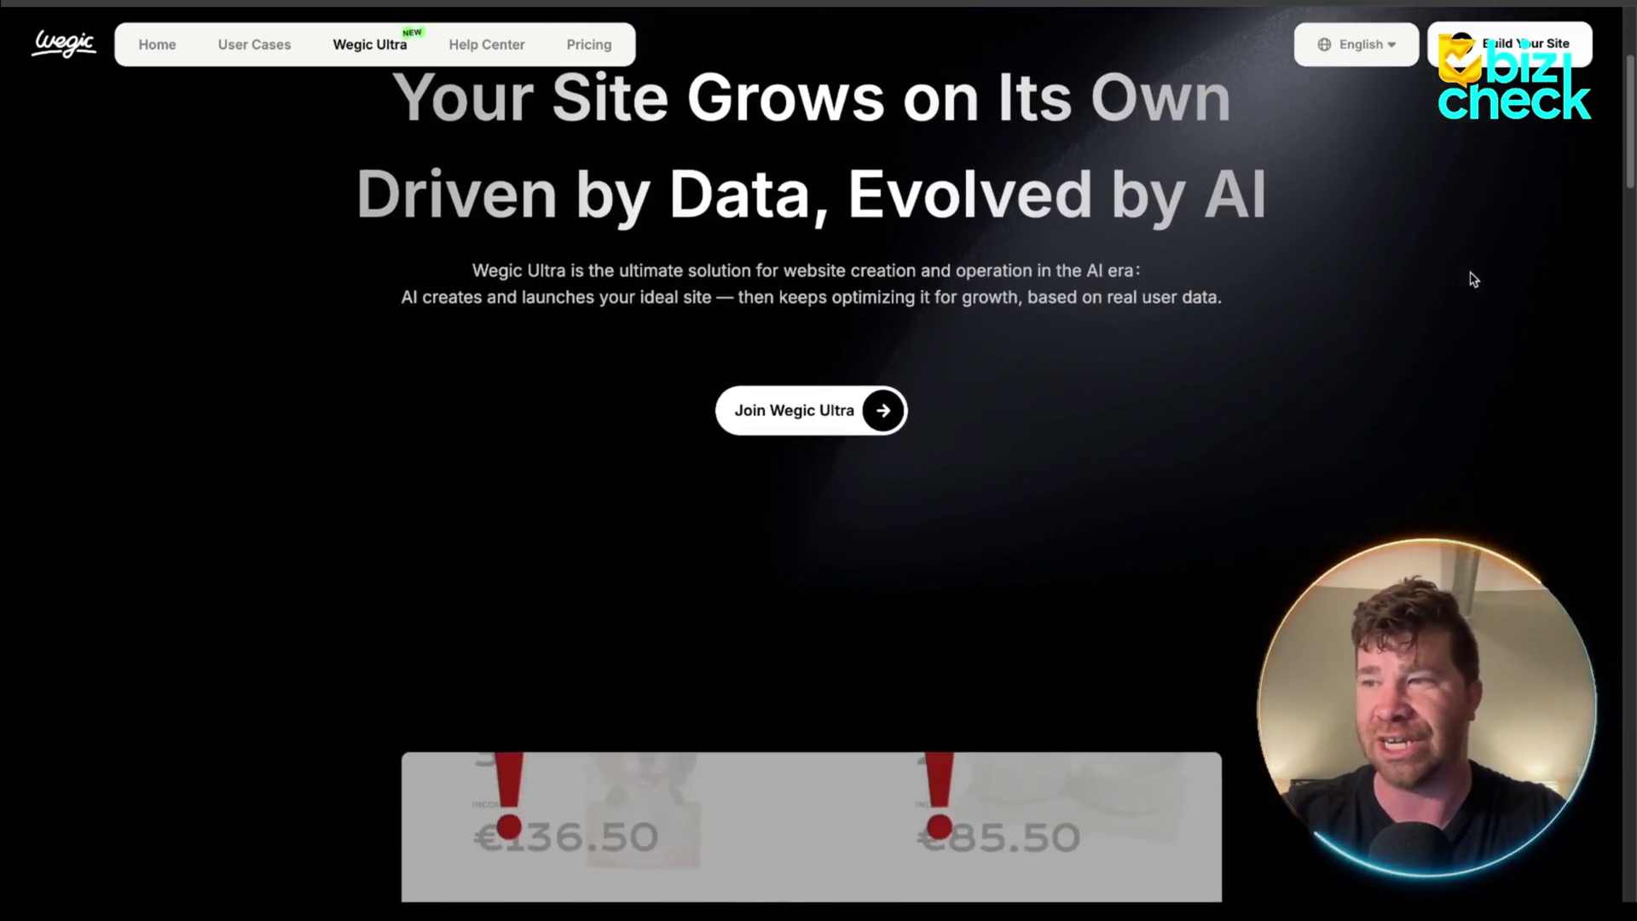
scroll(1474, 279, "down", 3)
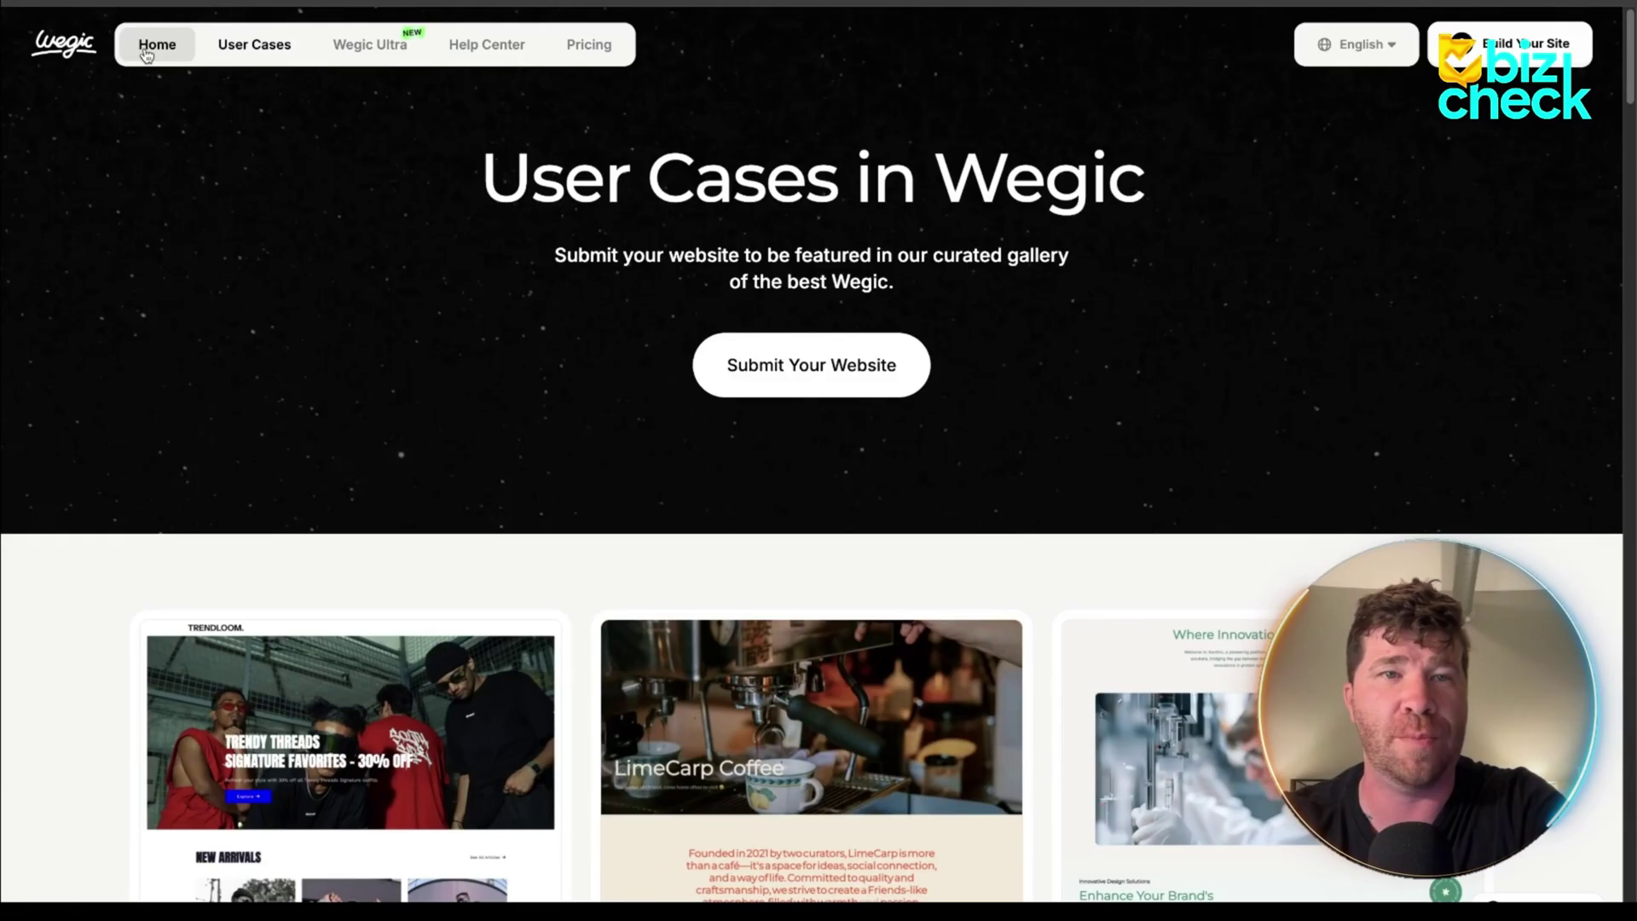
Step: Return to the Wegic home page, scroll its showcase and stats, and preview the example site in mobile layout
left_click(150, 49)
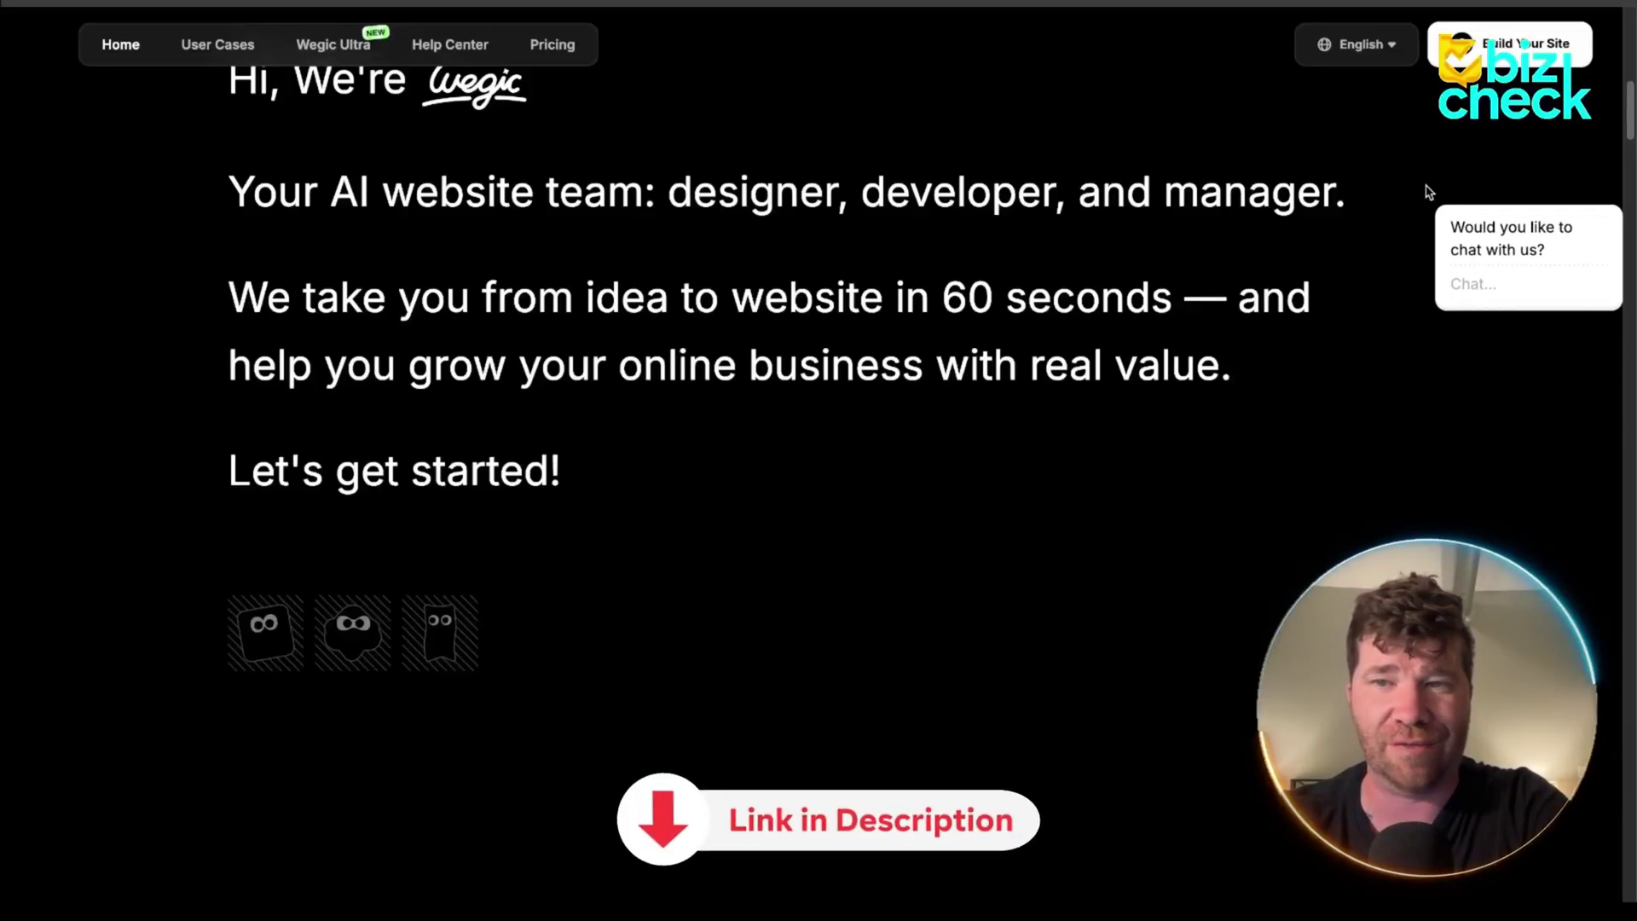
scroll(1431, 193, "down", 1)
scroll(1040, 517, "down", 5)
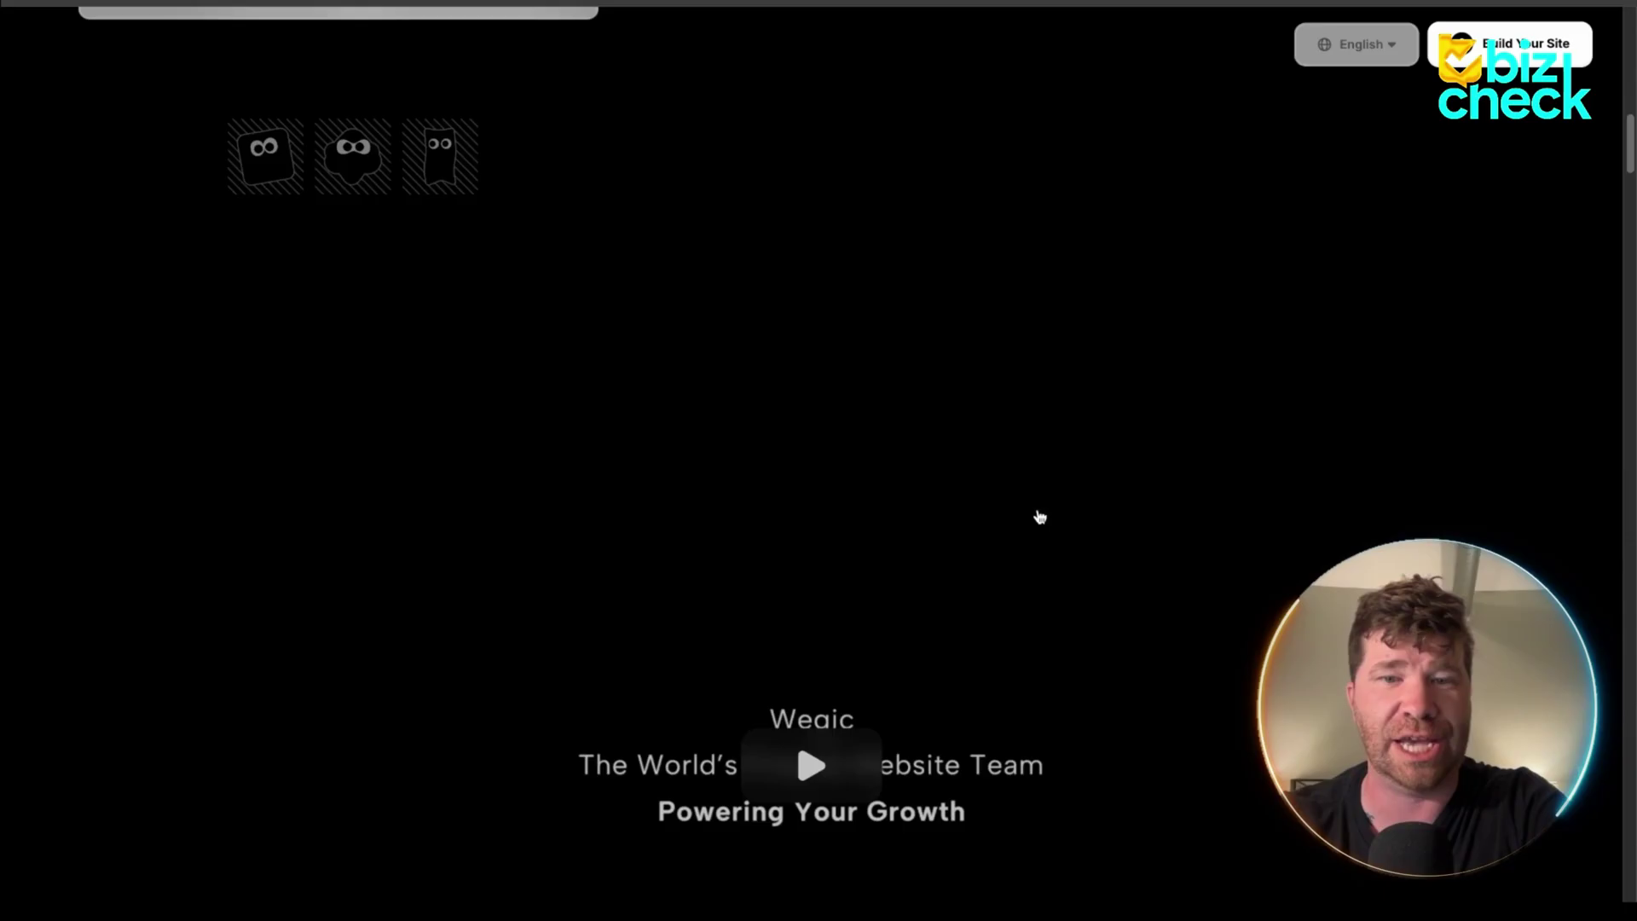
scroll(1437, 428, "down", 5)
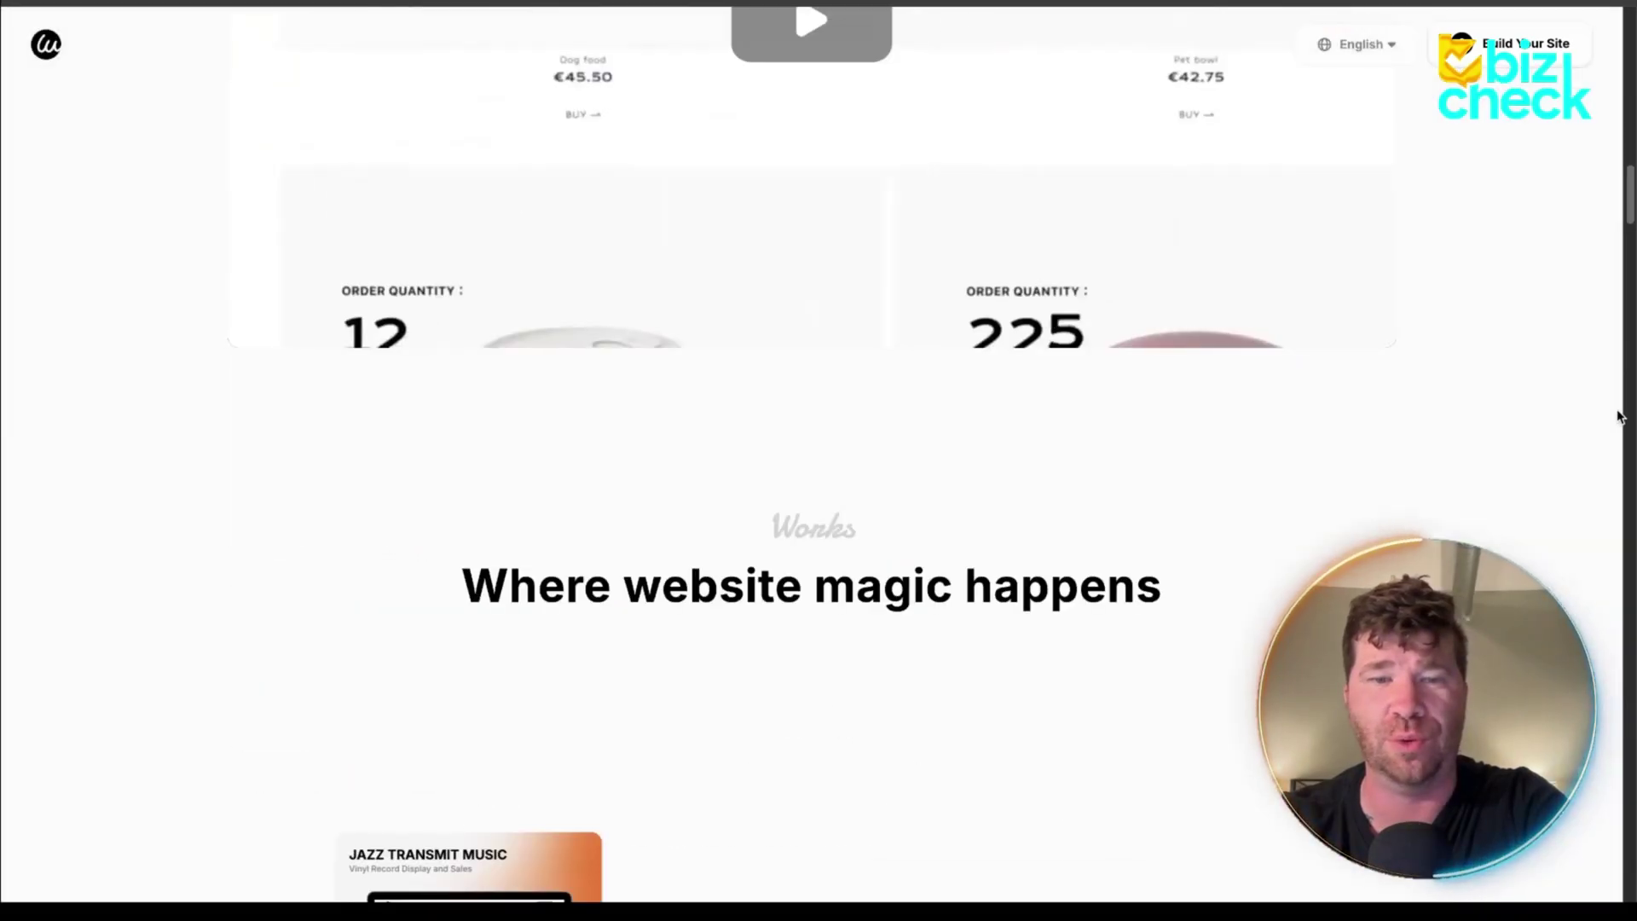
scroll(1619, 417, "down", 8)
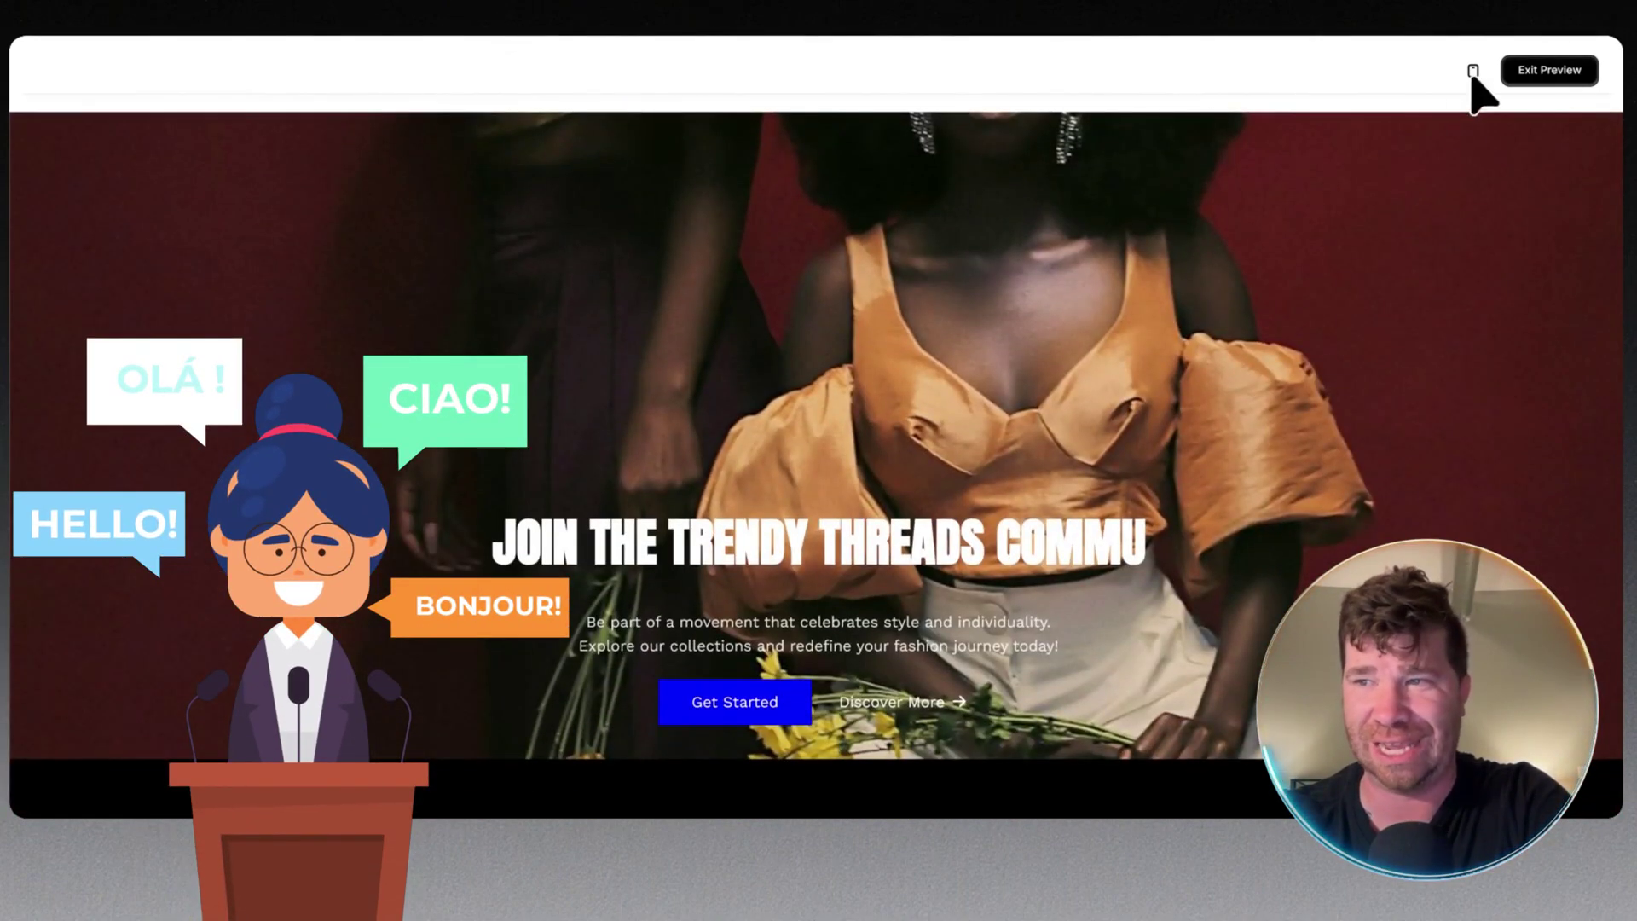
left_click(1472, 71)
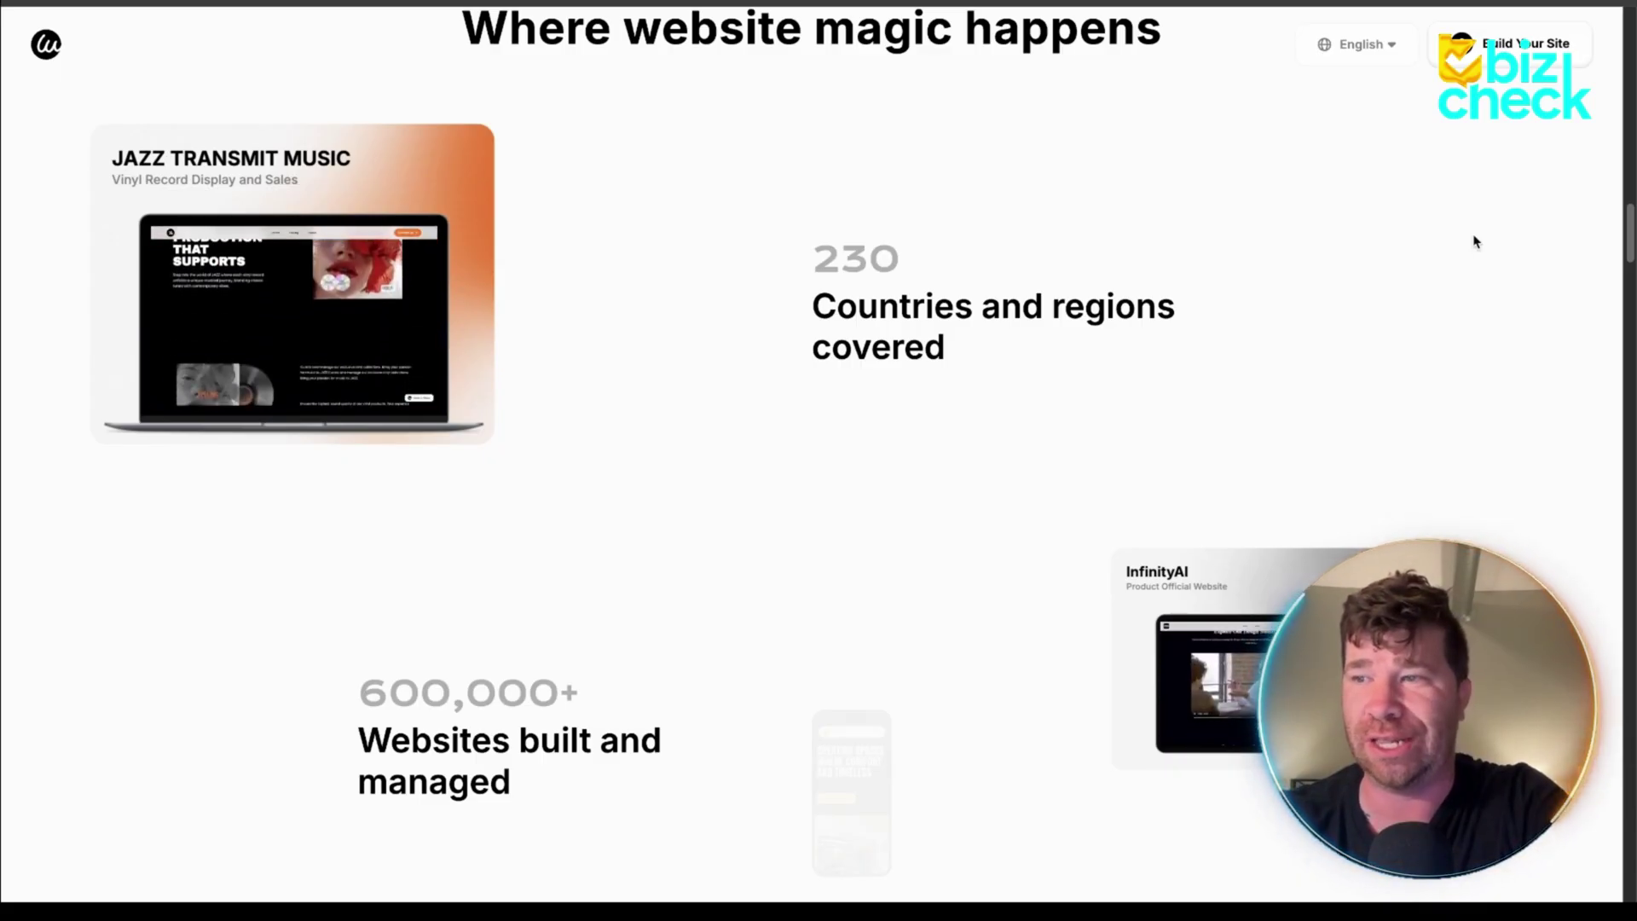
scroll(1476, 242, "down", 1)
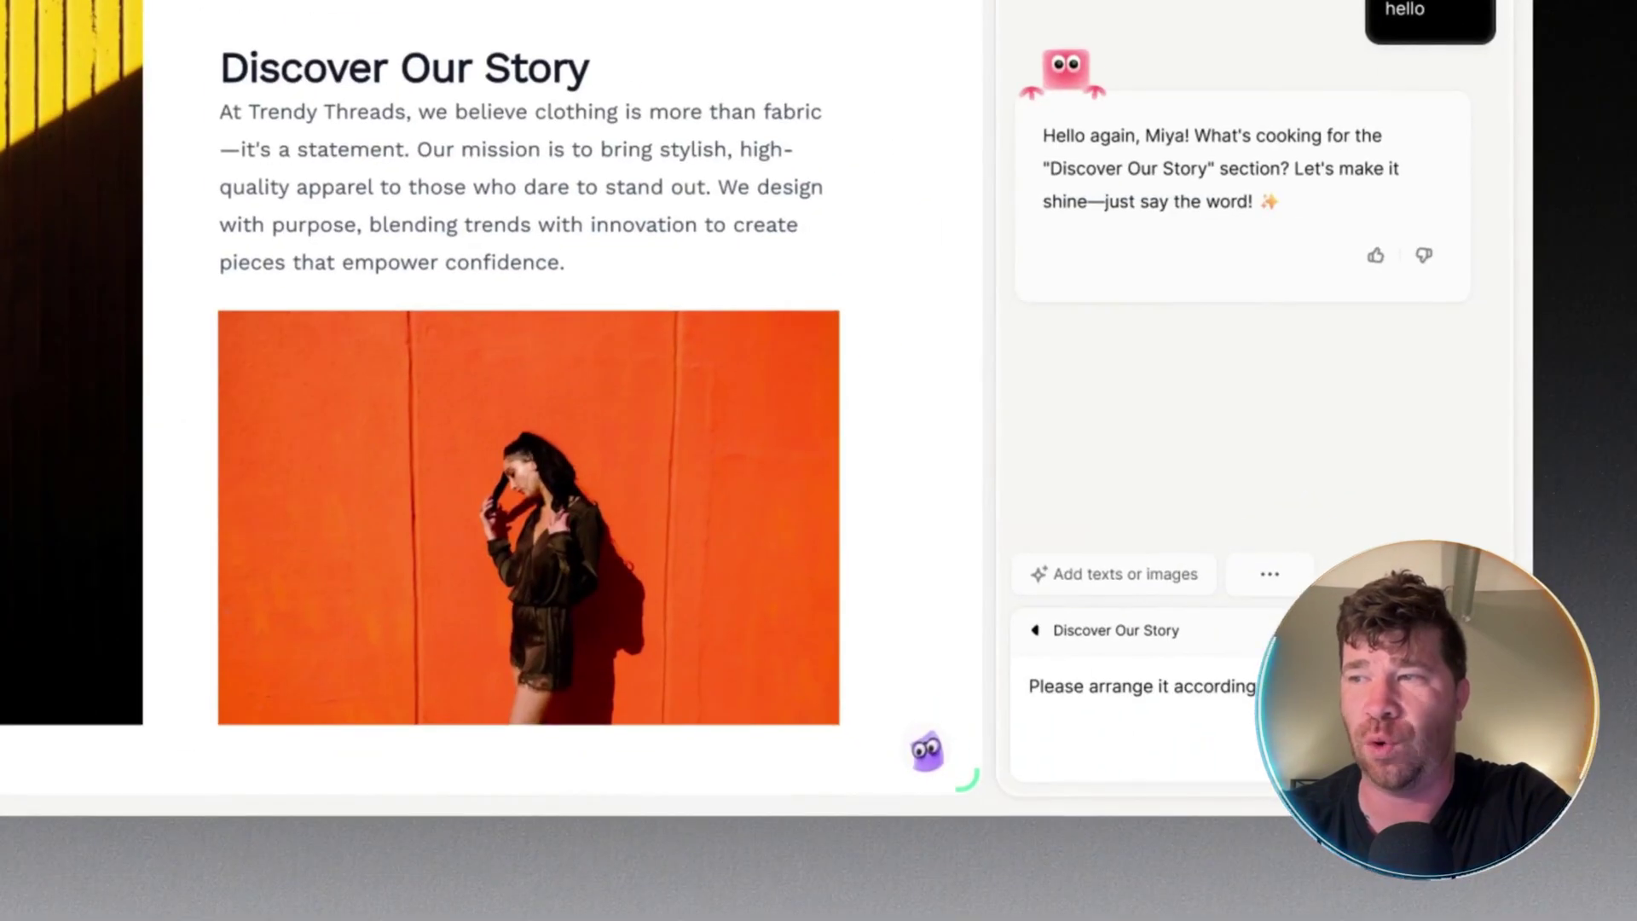
Step: Submit the hand-drawn three-box sketch to generate a new three-column section
key("Return")
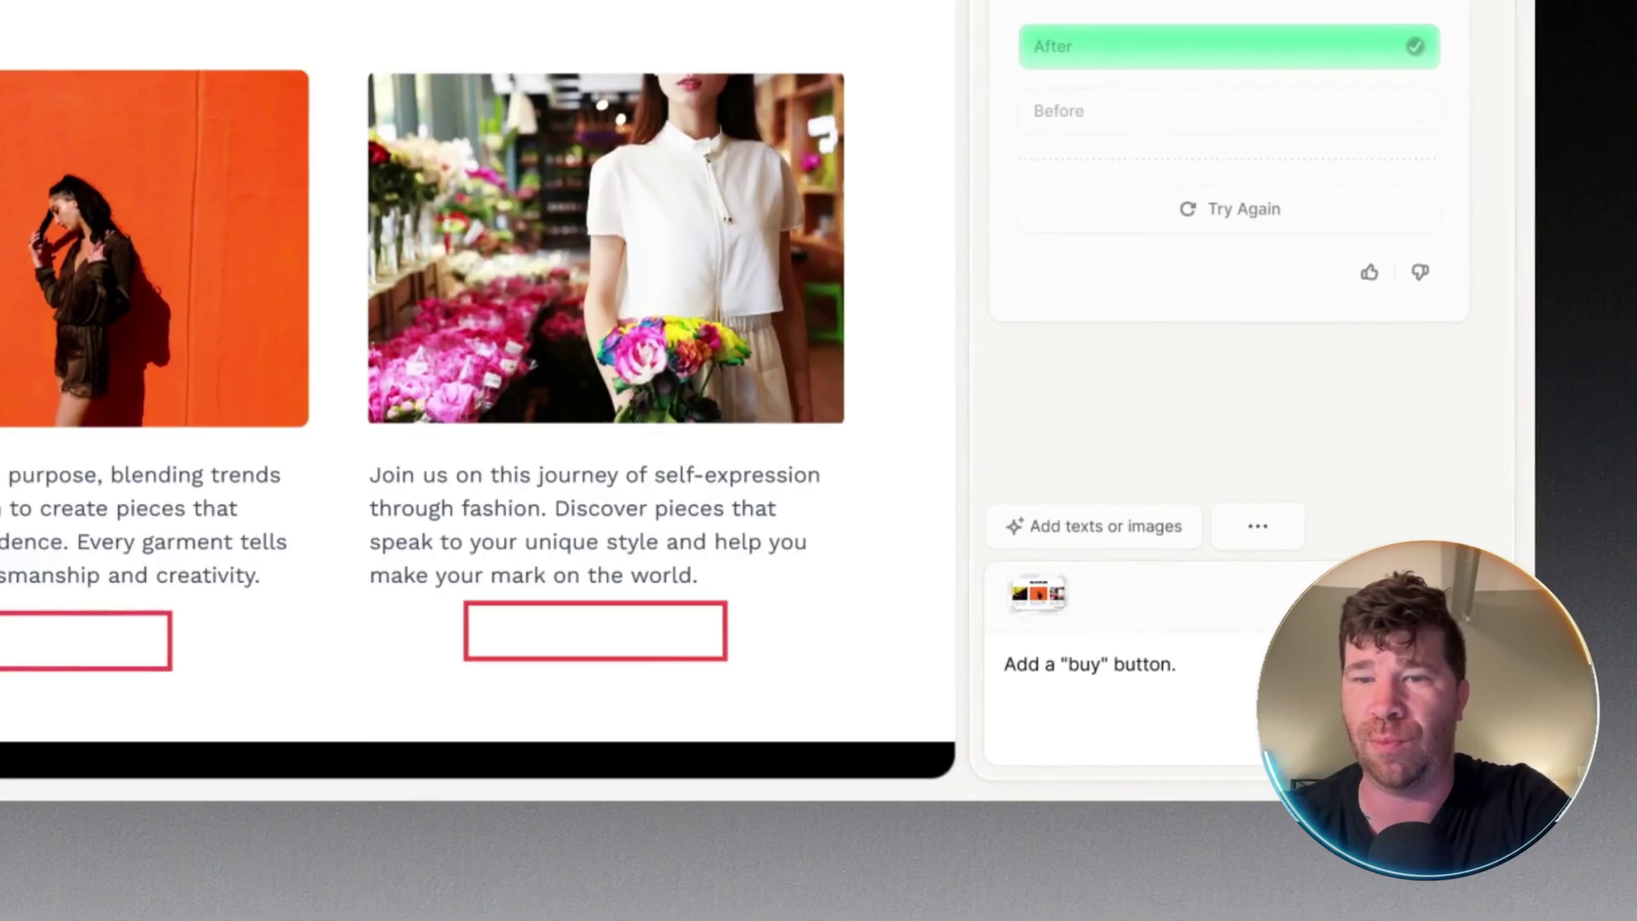
Step: Ask the AI chat to 'Add a buy button' under the product images
key("Return")
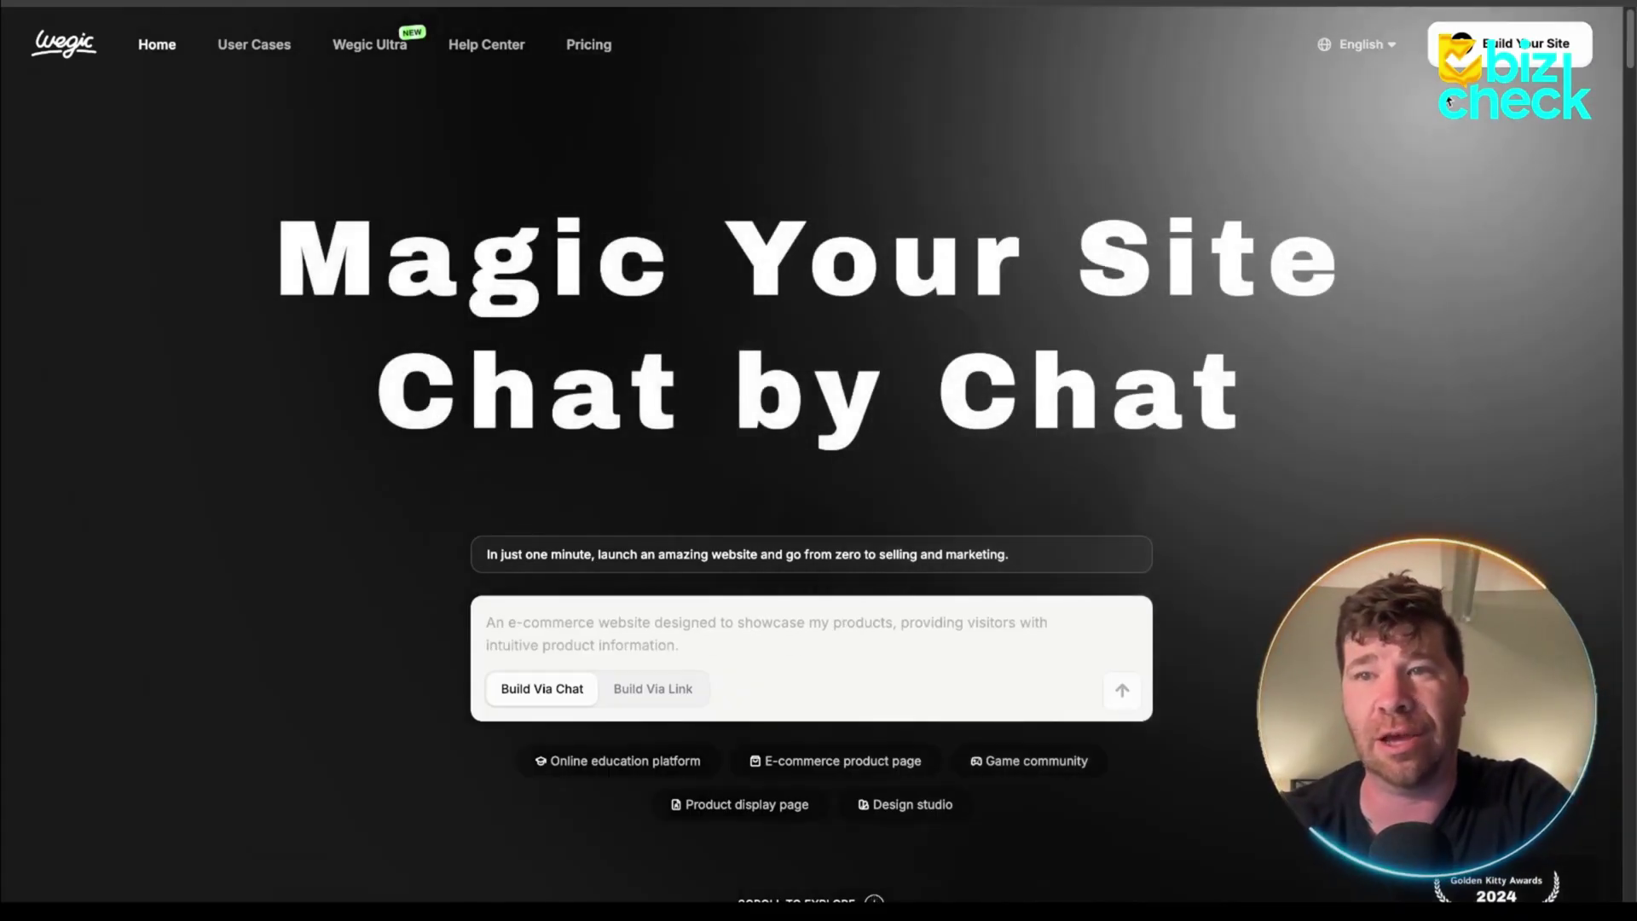
Step: Go to the My Website dashboard and create a new website
left_click(1506, 37)
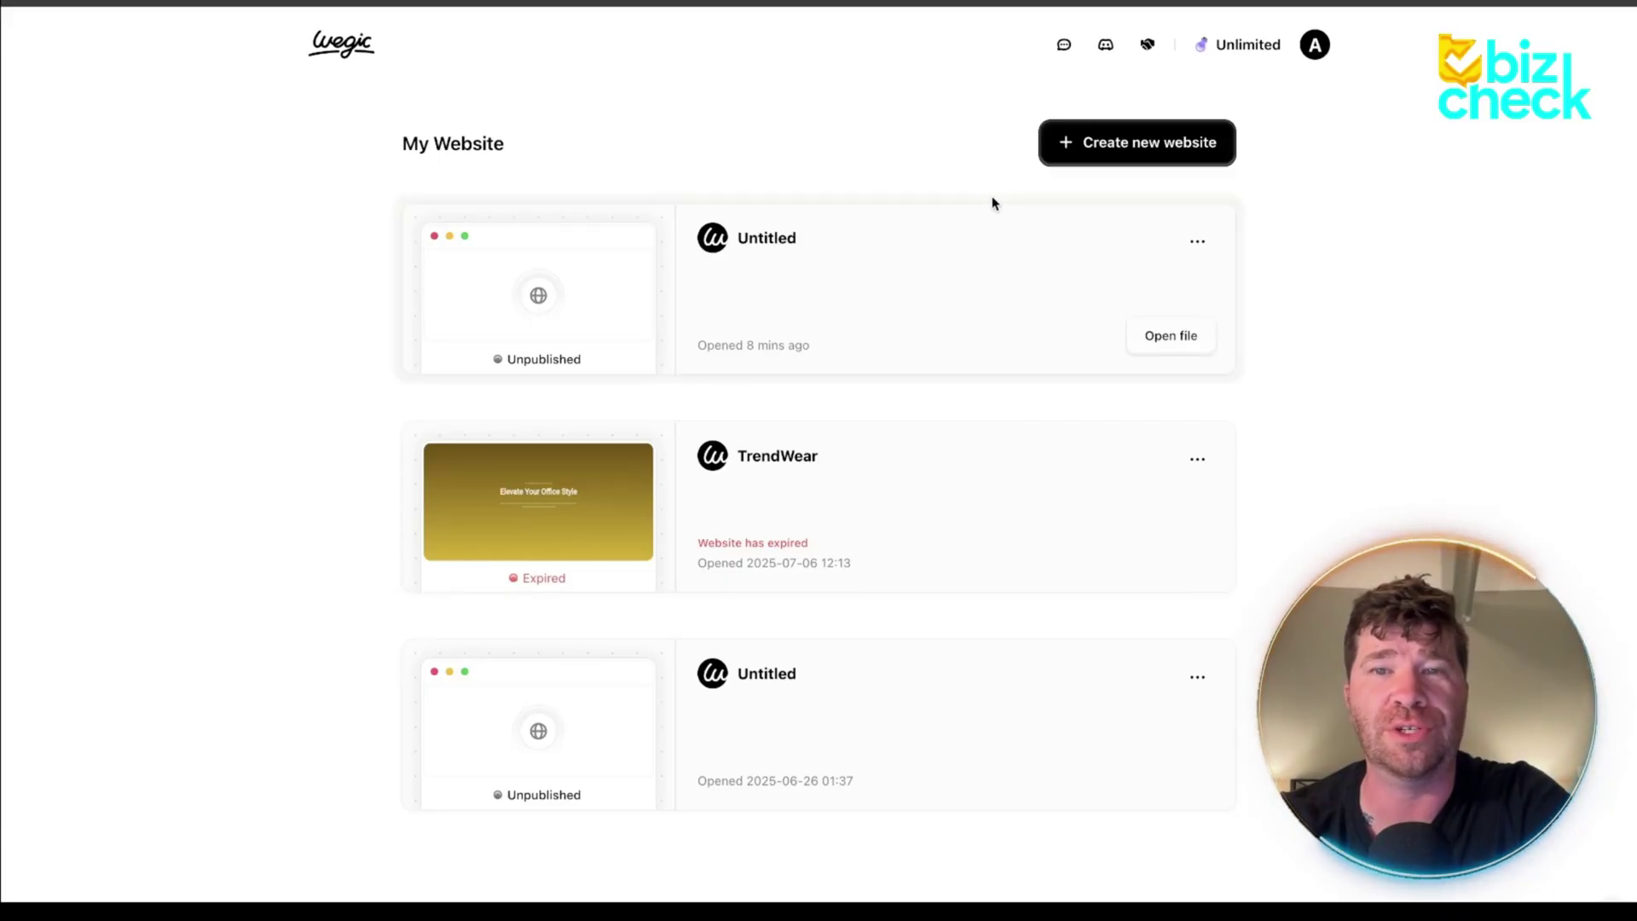
left_click(1143, 162)
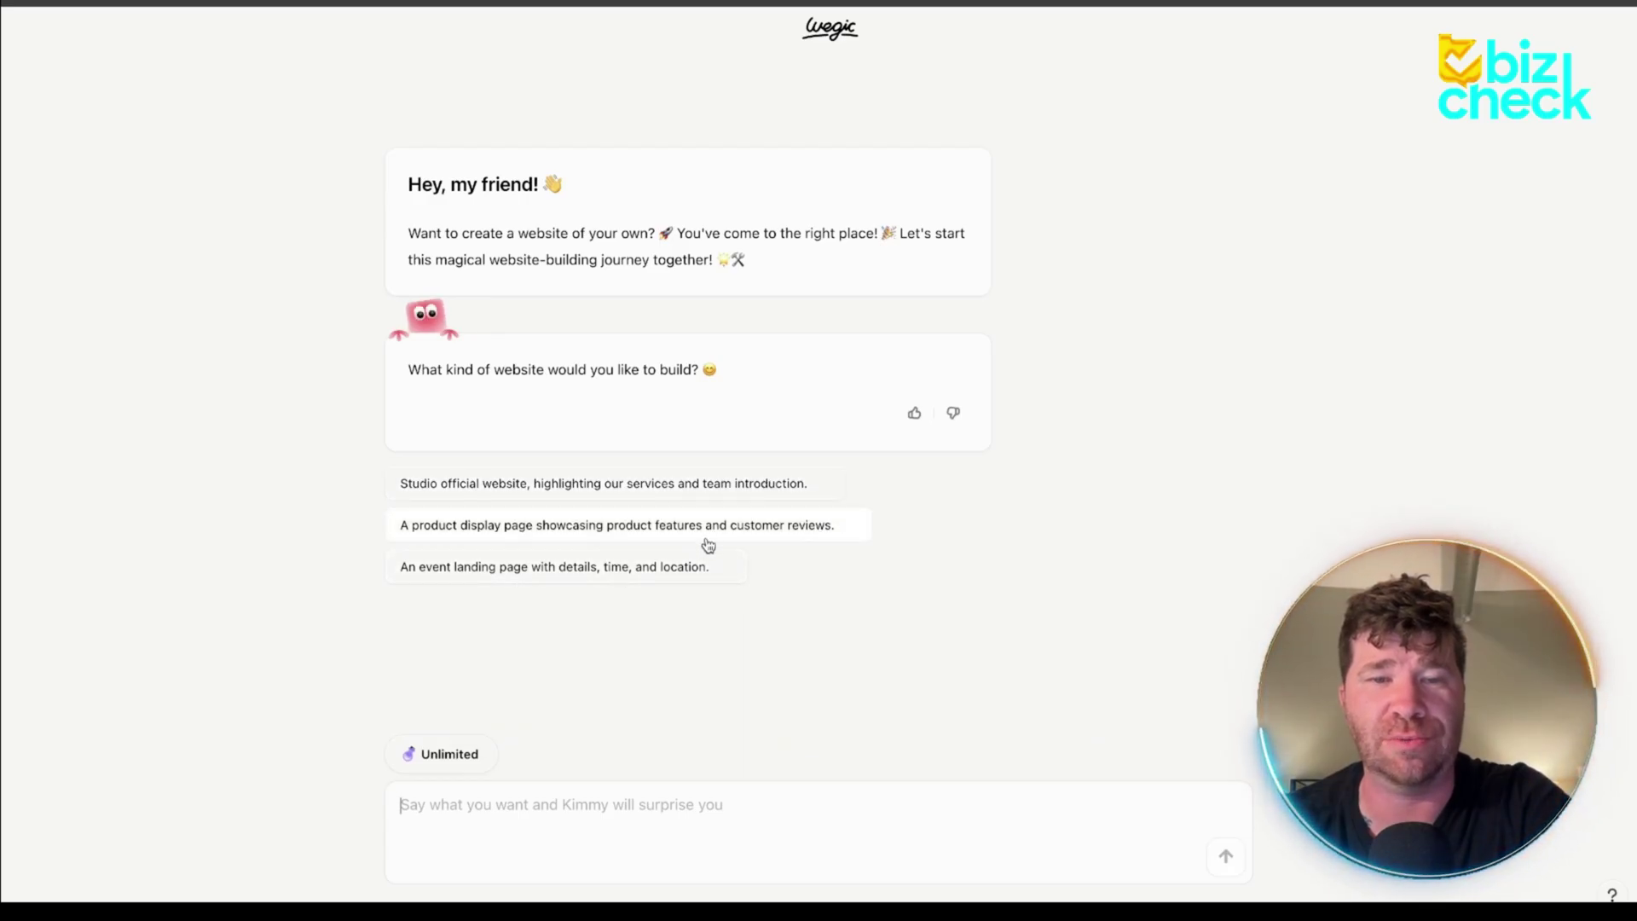
Step: Choose a studio official website whose purpose is highlighting services, and send it to Kimmy
left_click(752, 493)
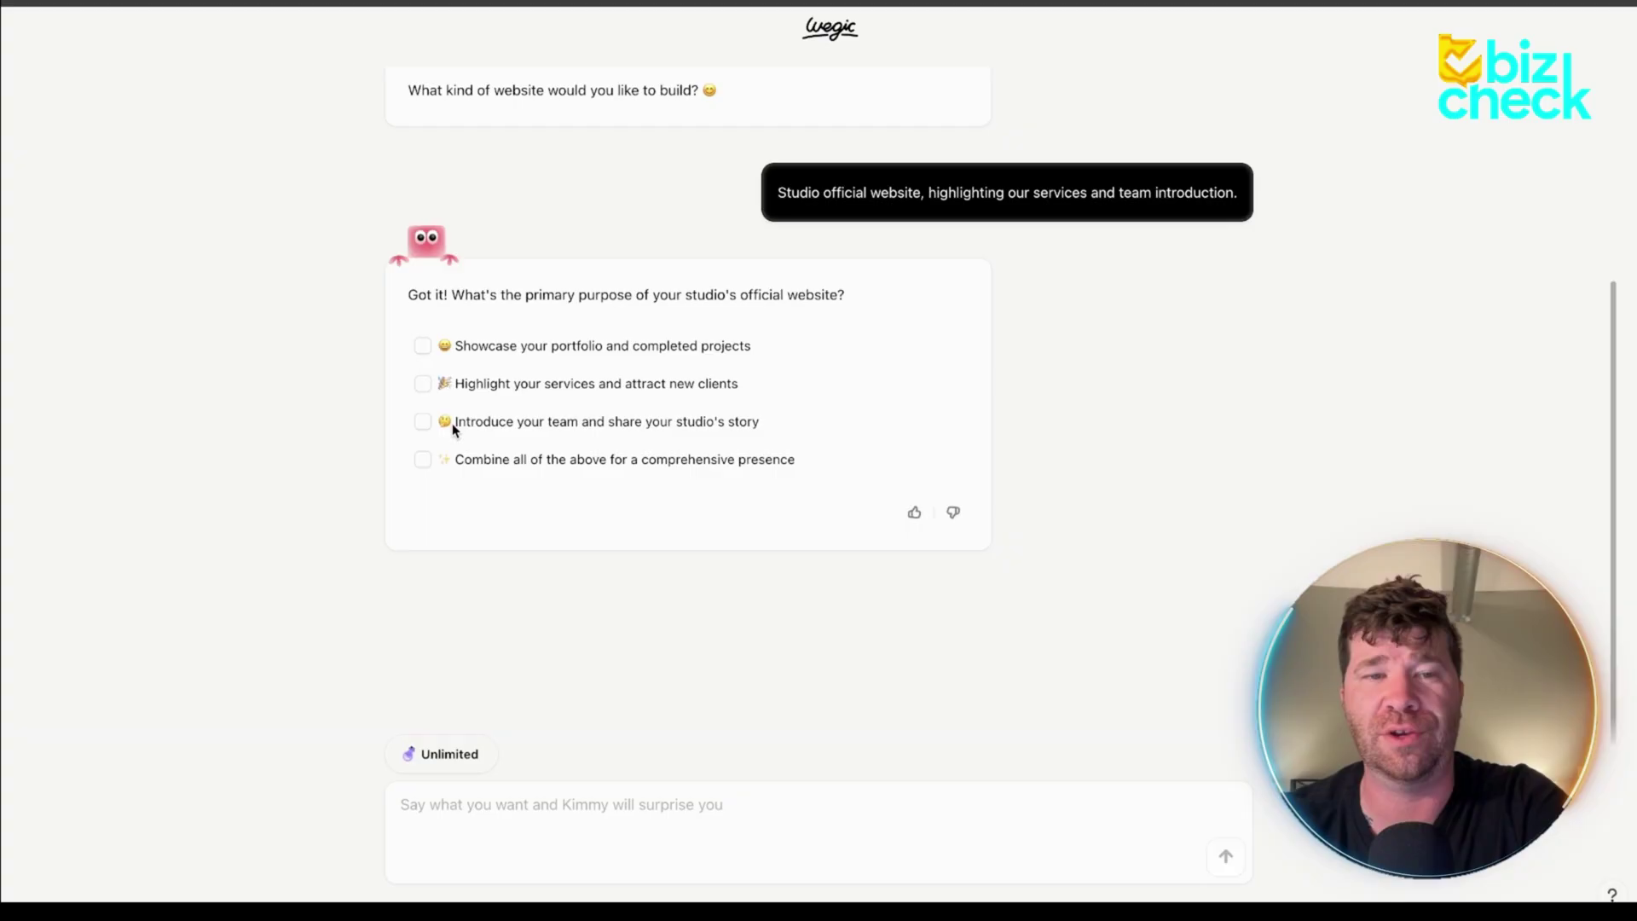
left_click(423, 383)
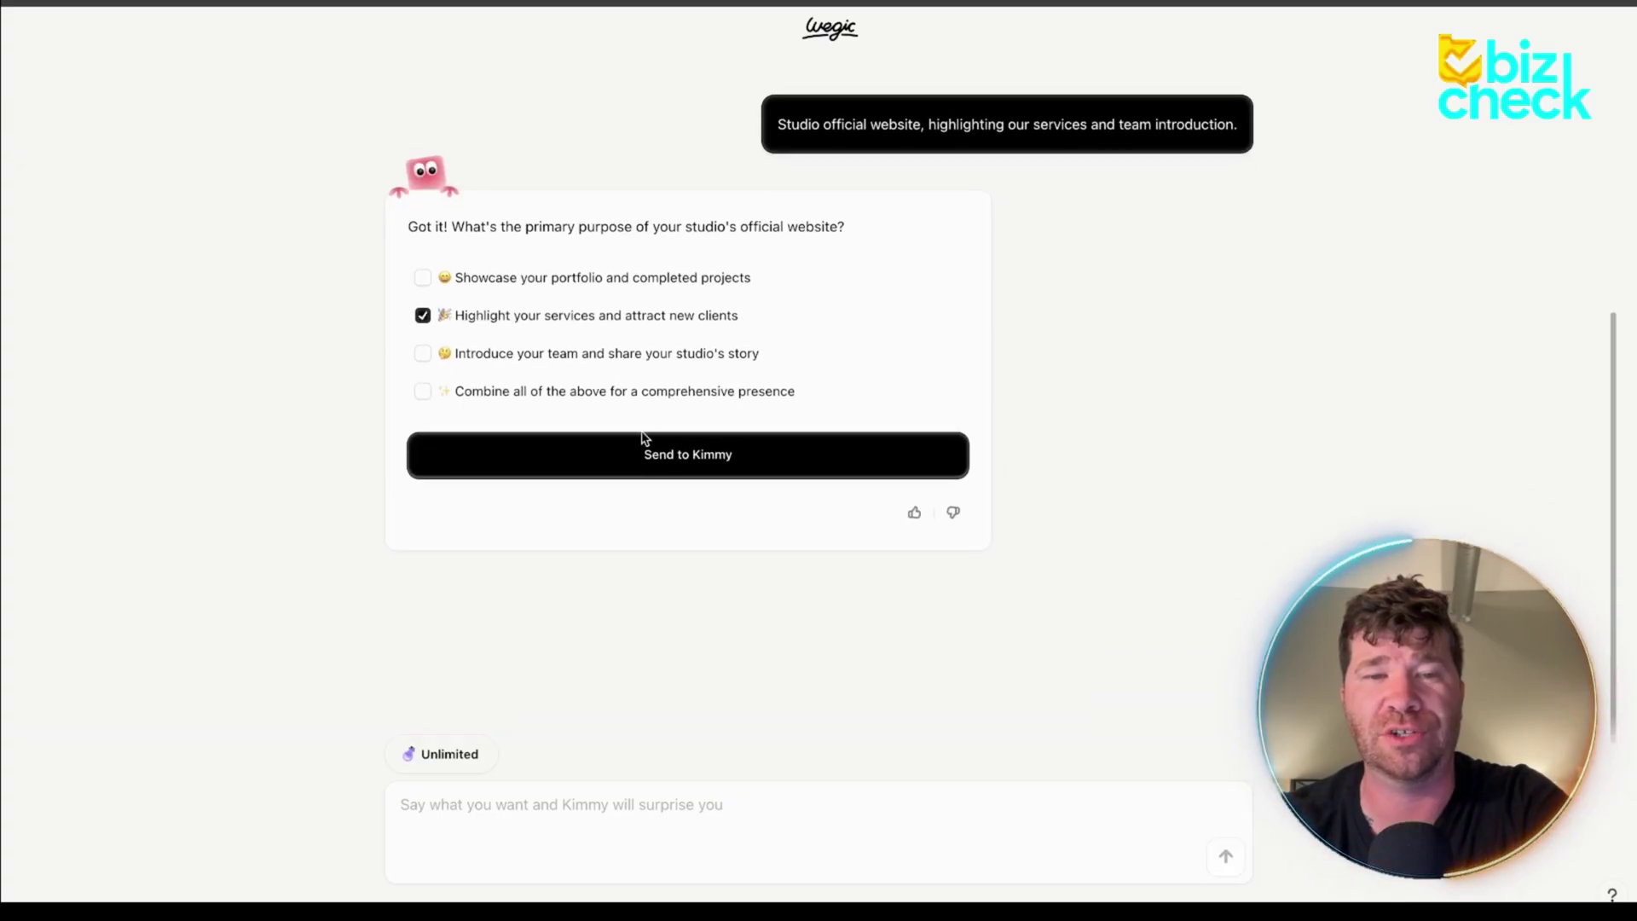
left_click(631, 456)
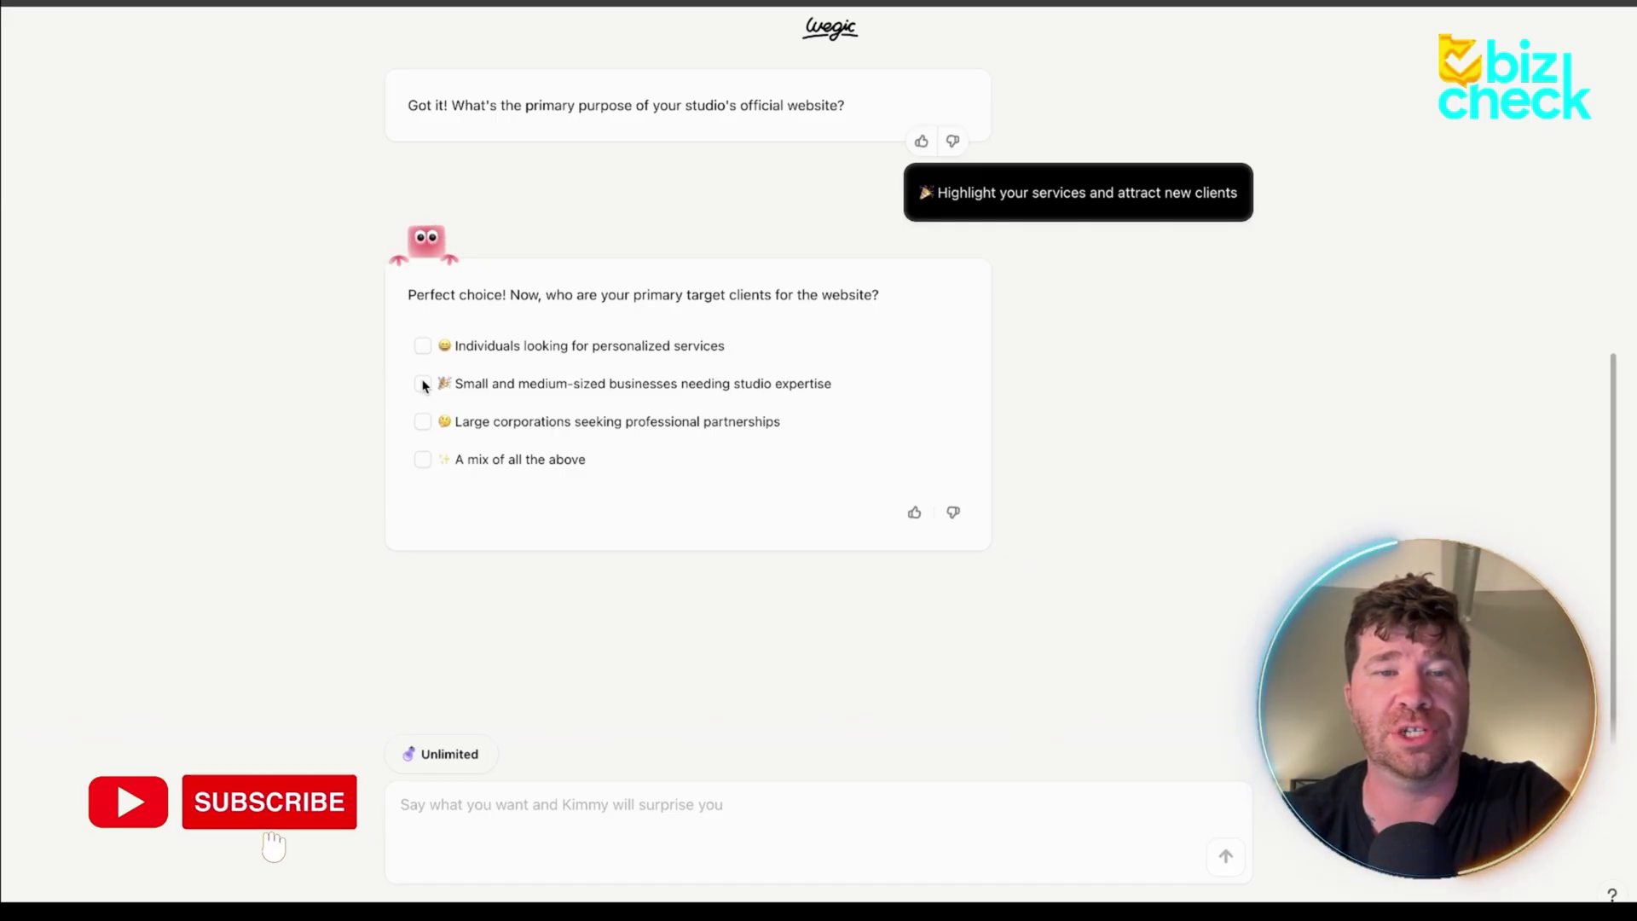
Step: Set the target clients to 'A mix of all the above' only and send the answer
left_click(423, 384)
left_click(423, 390)
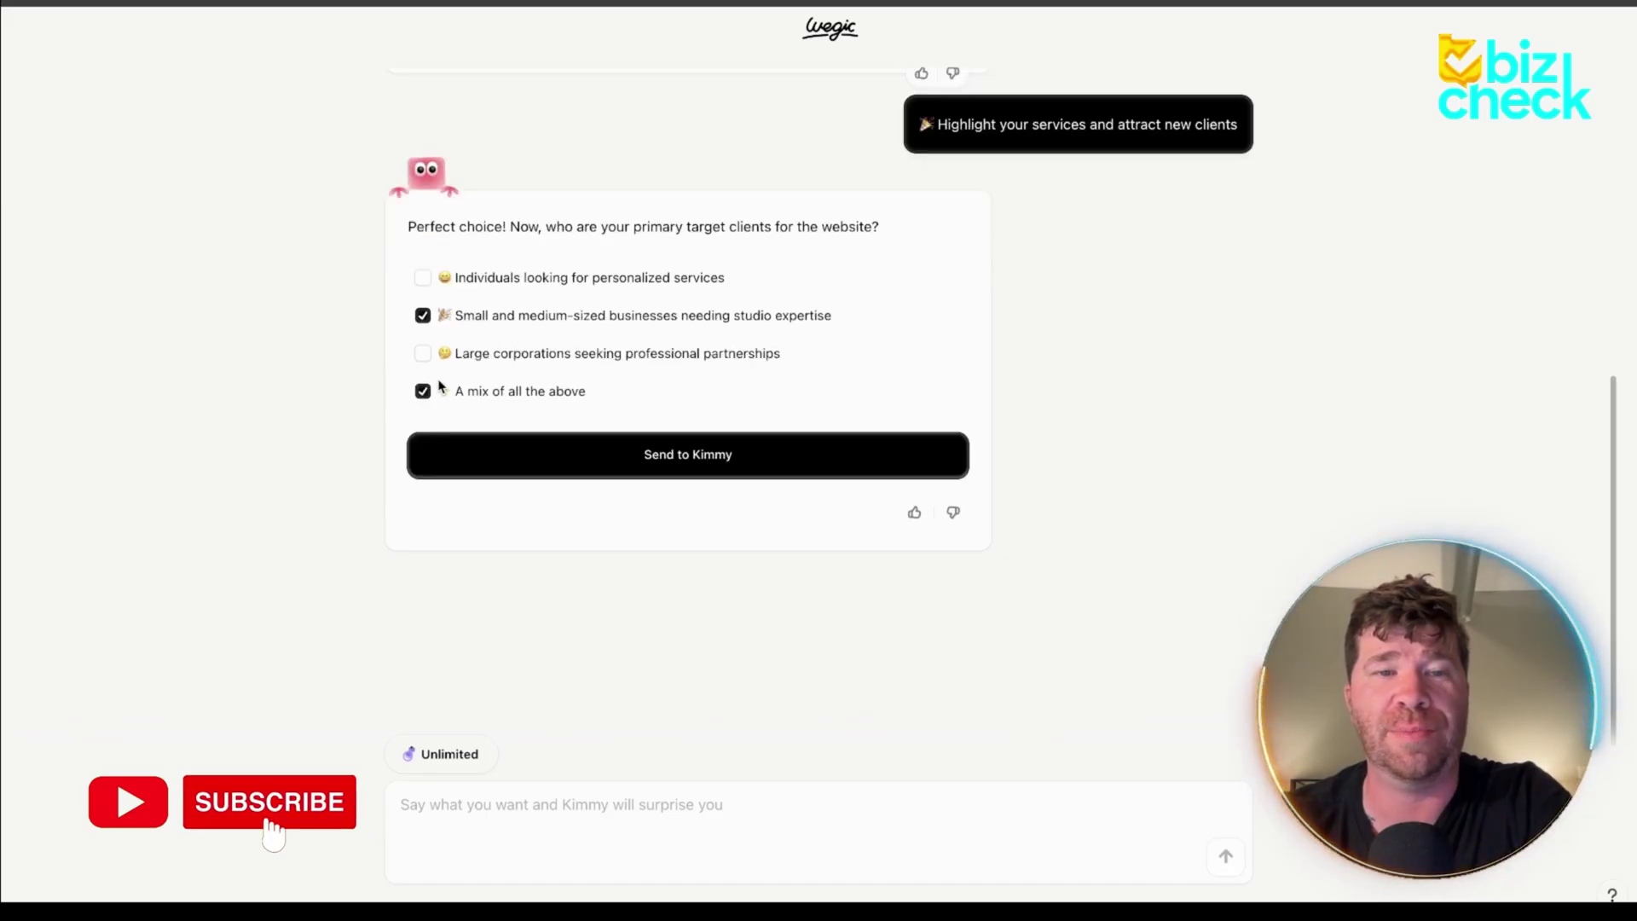
left_click(423, 315)
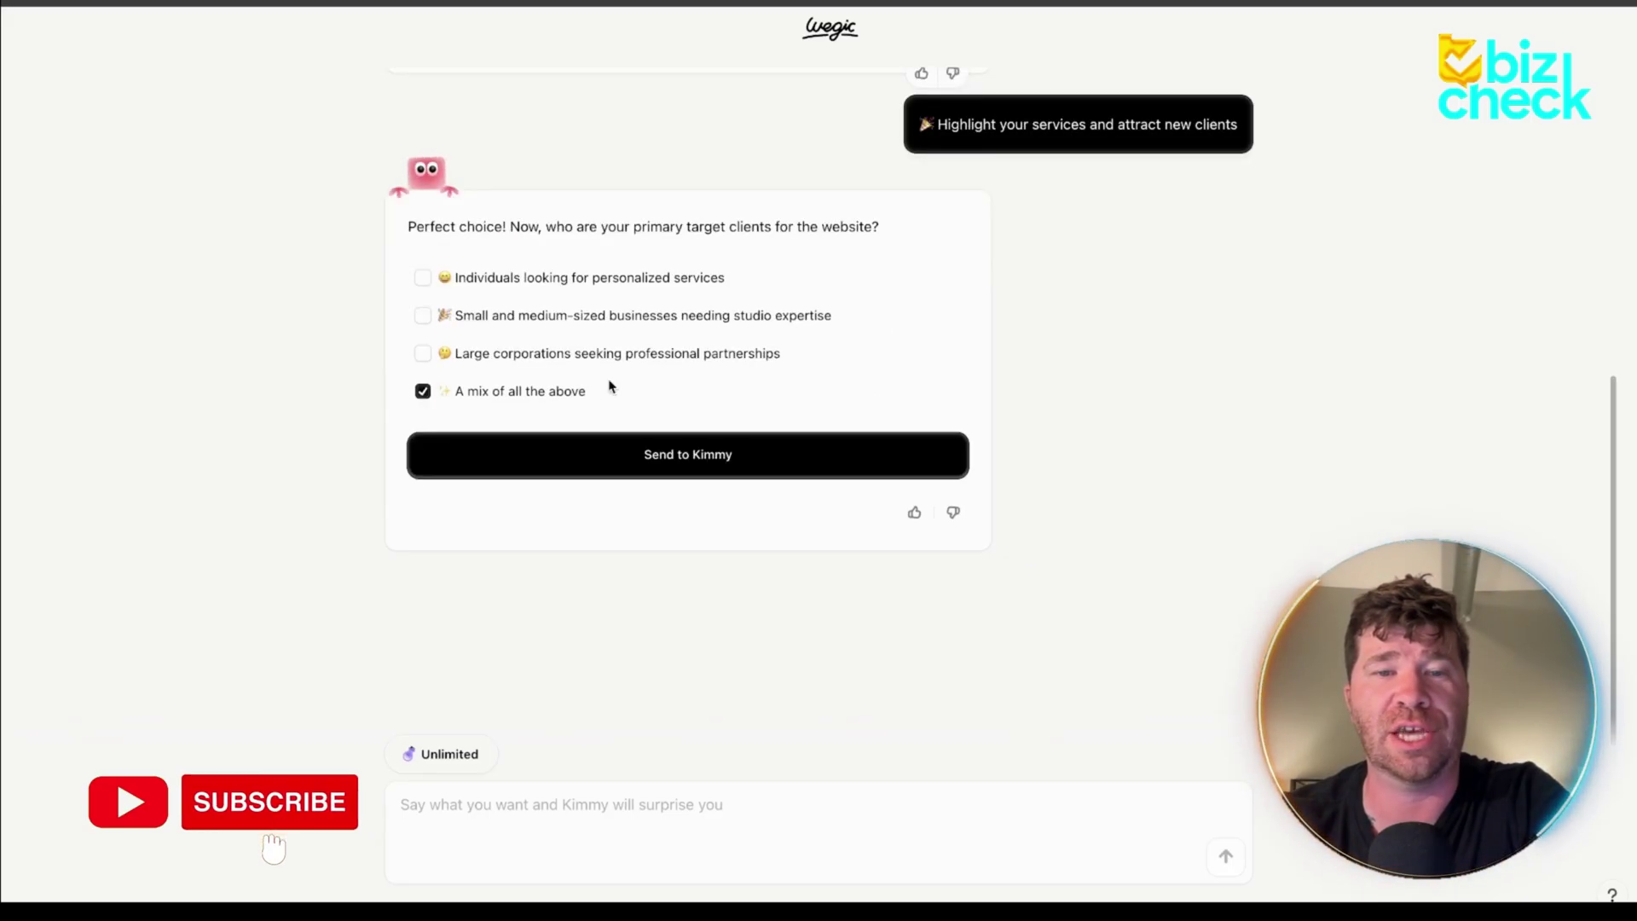
left_click(746, 461)
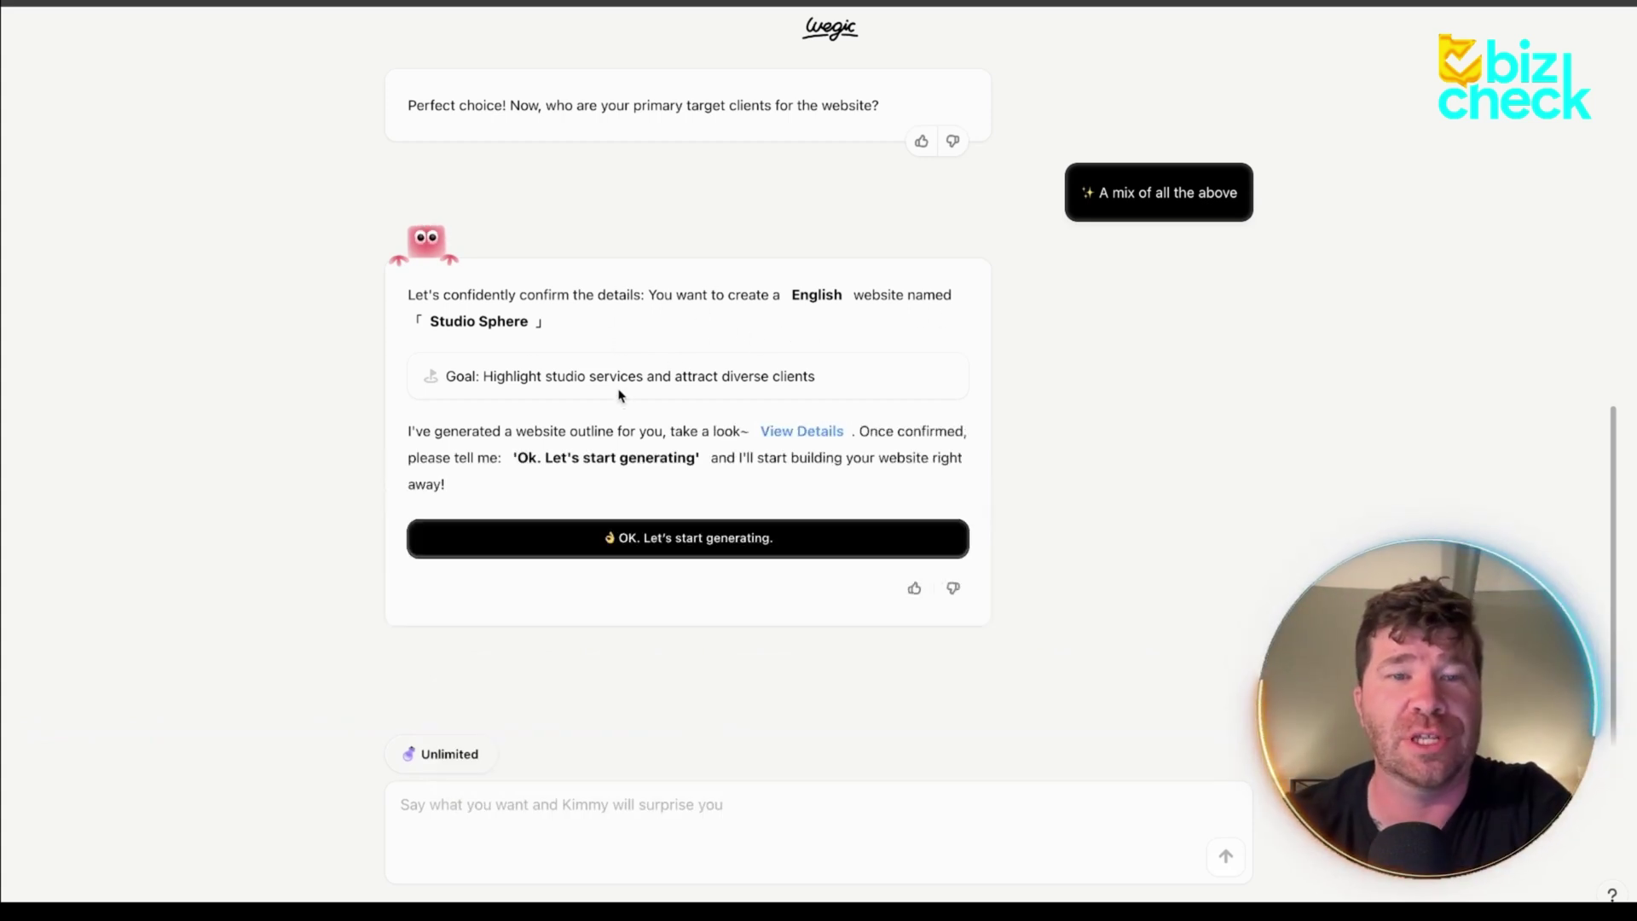
Step: Approve the Studio Sphere outline so the website is generated and previewed
left_click(806, 538)
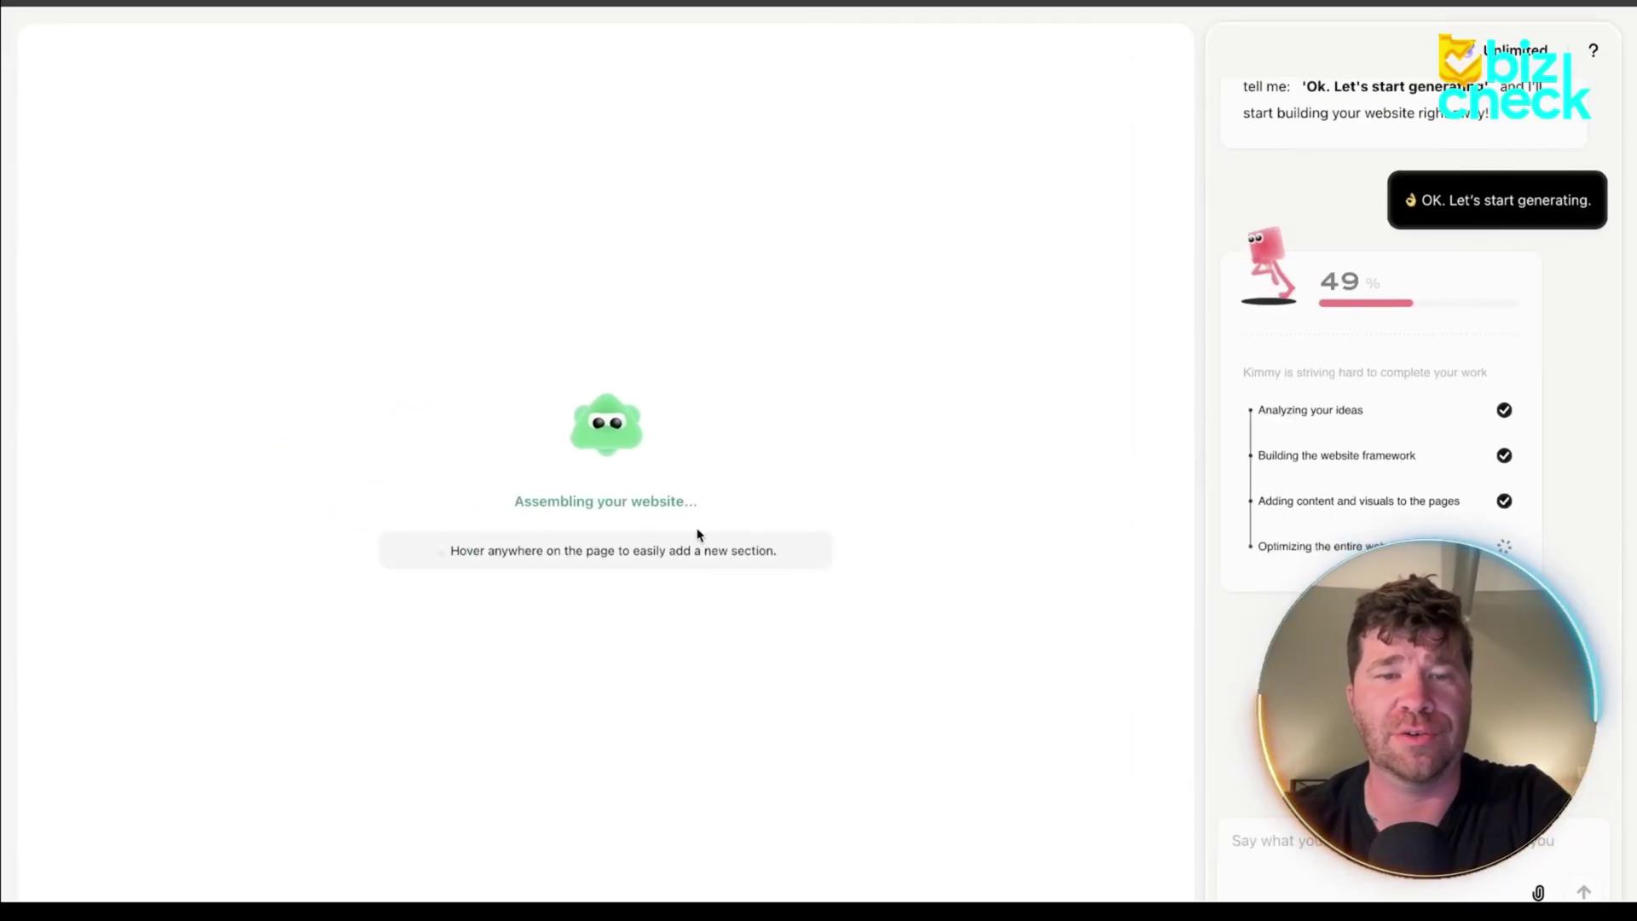
left_click(1365, 874)
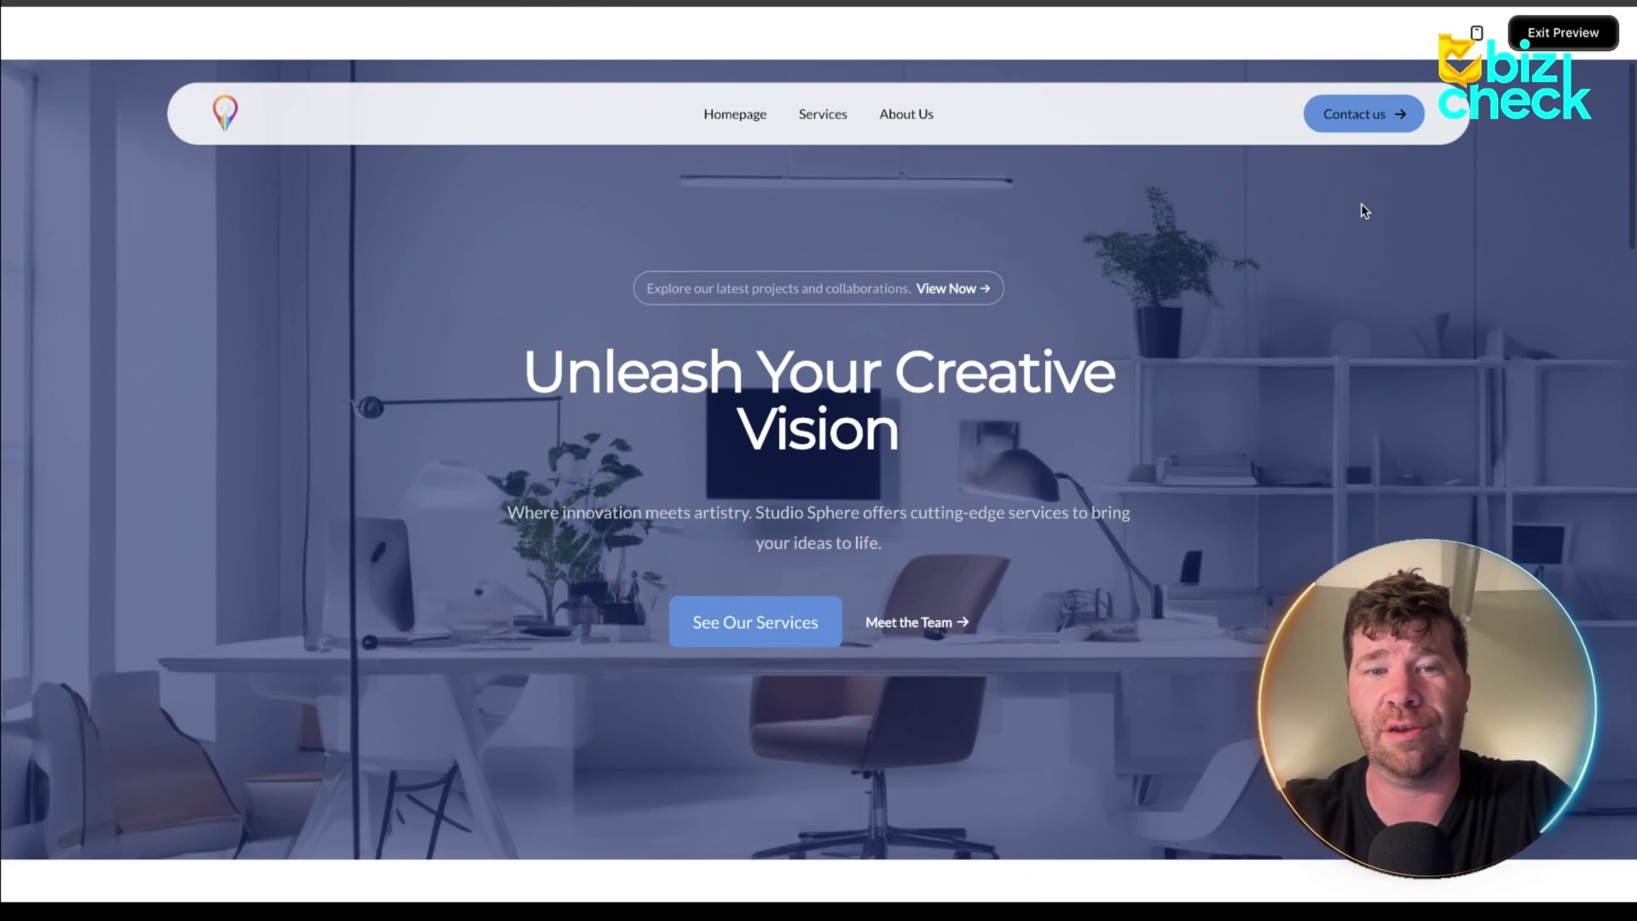
Step: Scroll the Studio Sphere preview, check mobile then desktop layout, and exit preview
scroll(1361, 211, "down", 5)
scroll(1369, 212, "down", 2)
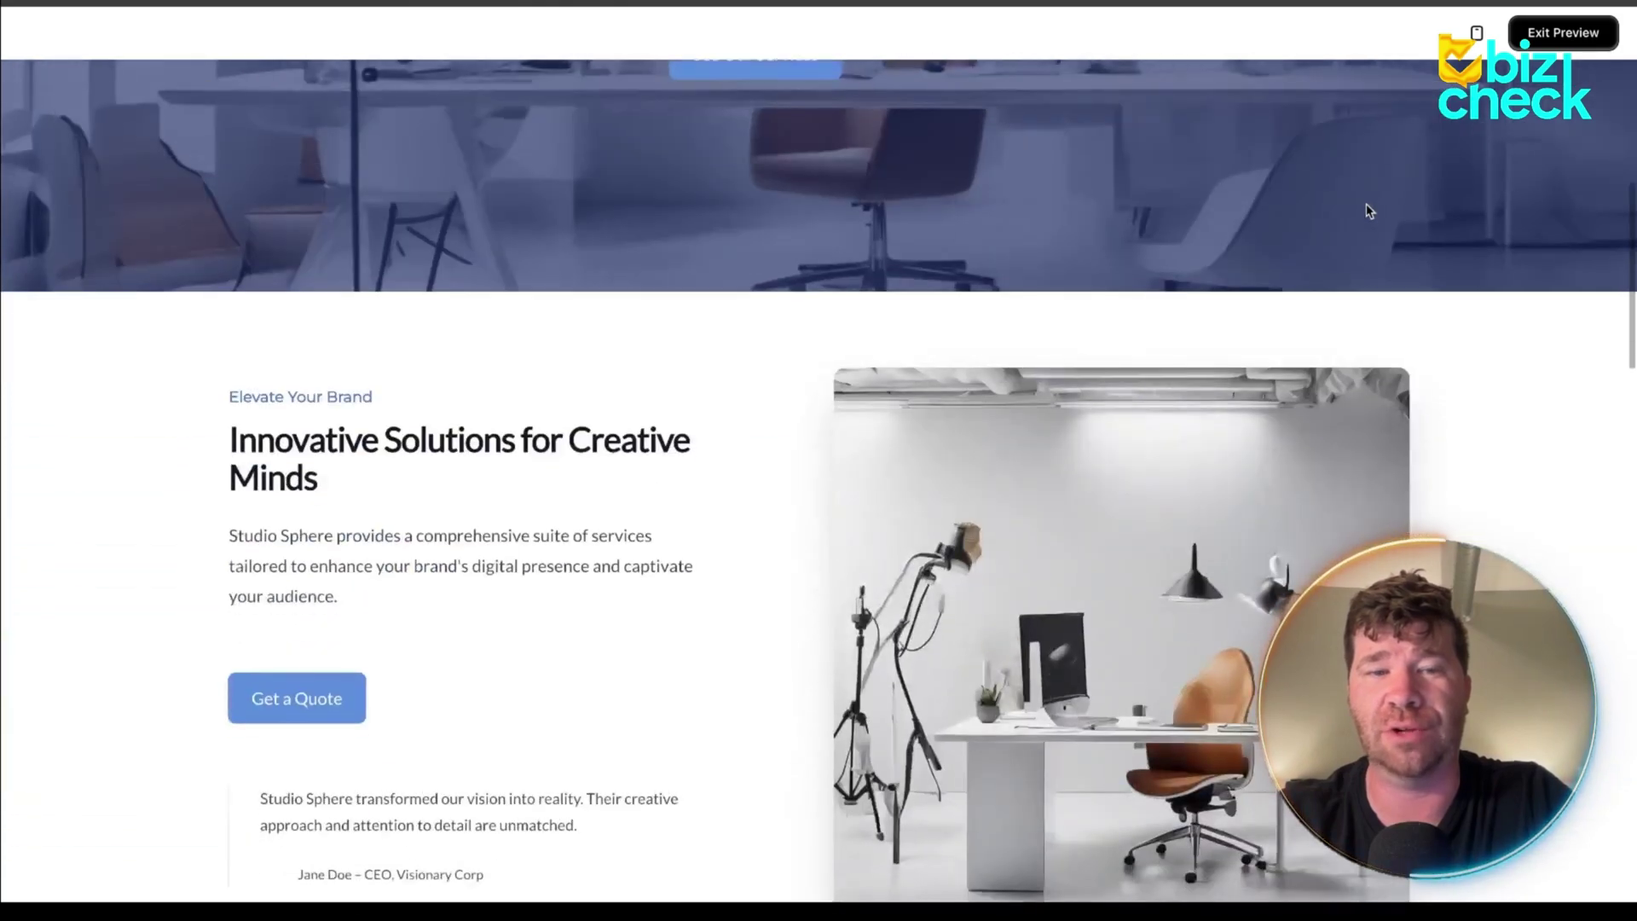
scroll(1373, 214, "down", 1)
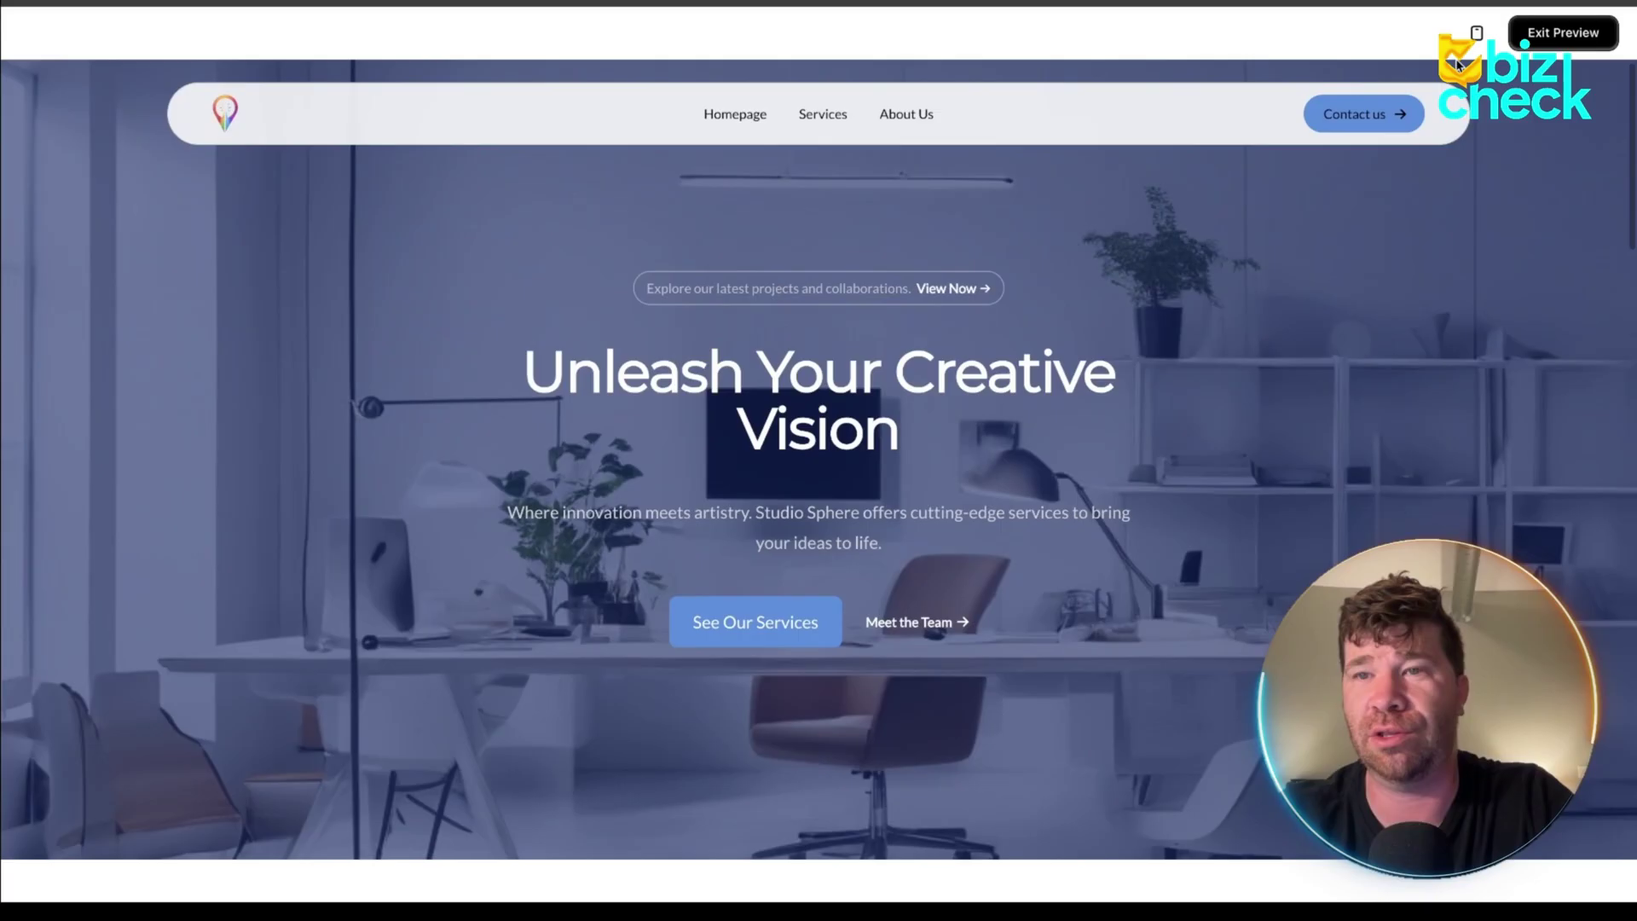
left_click(1480, 34)
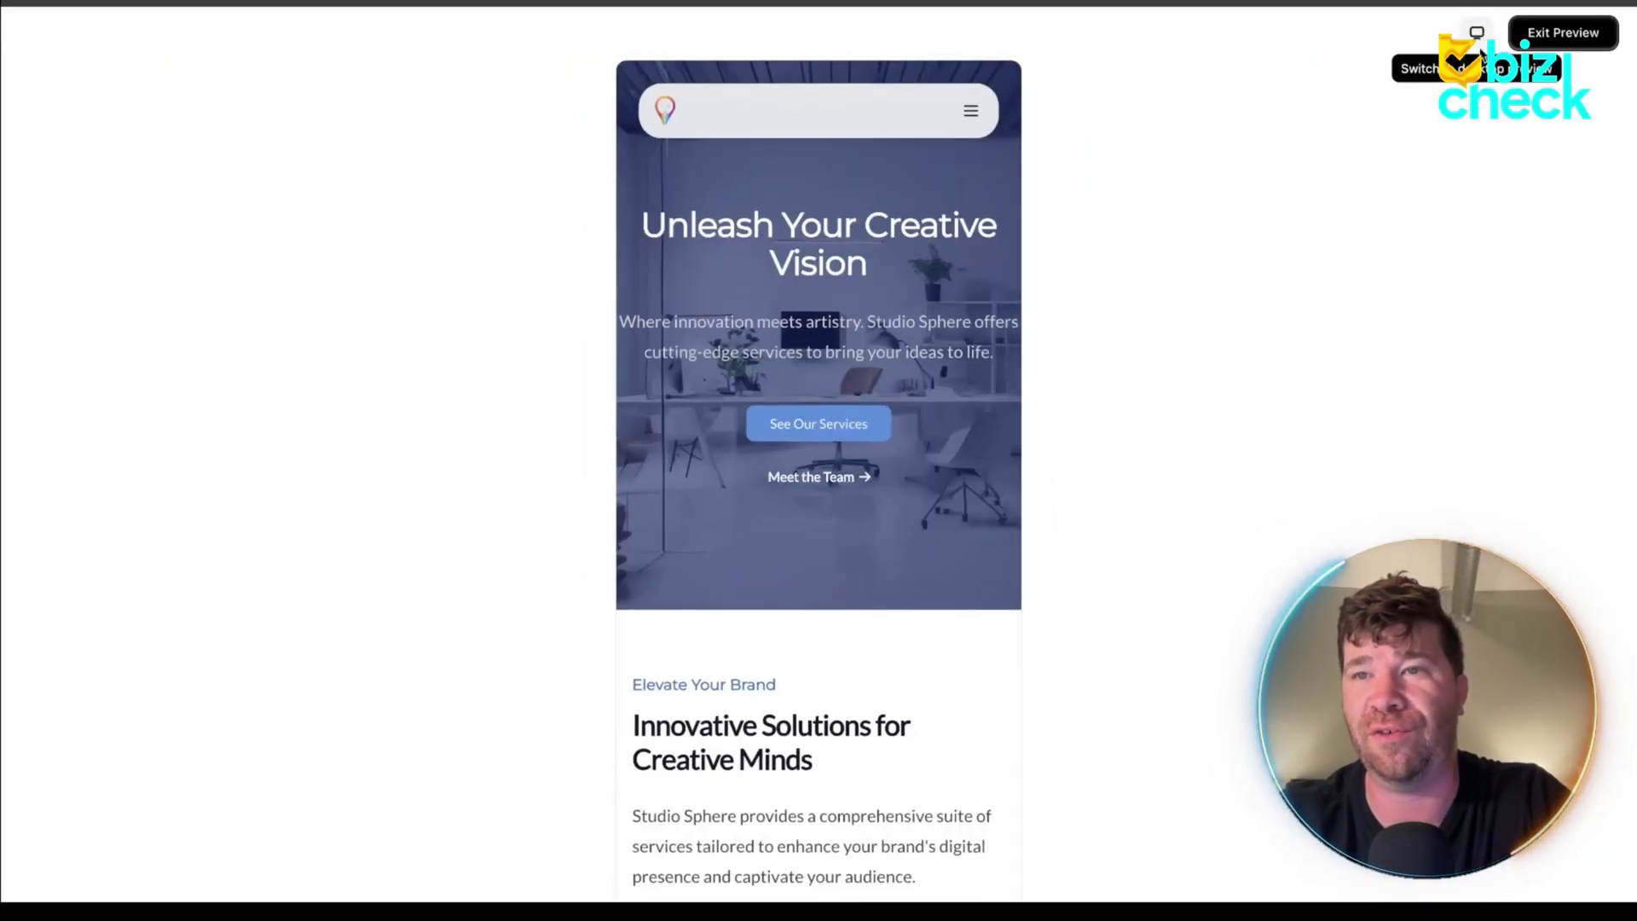
left_click(1480, 34)
left_click(1563, 32)
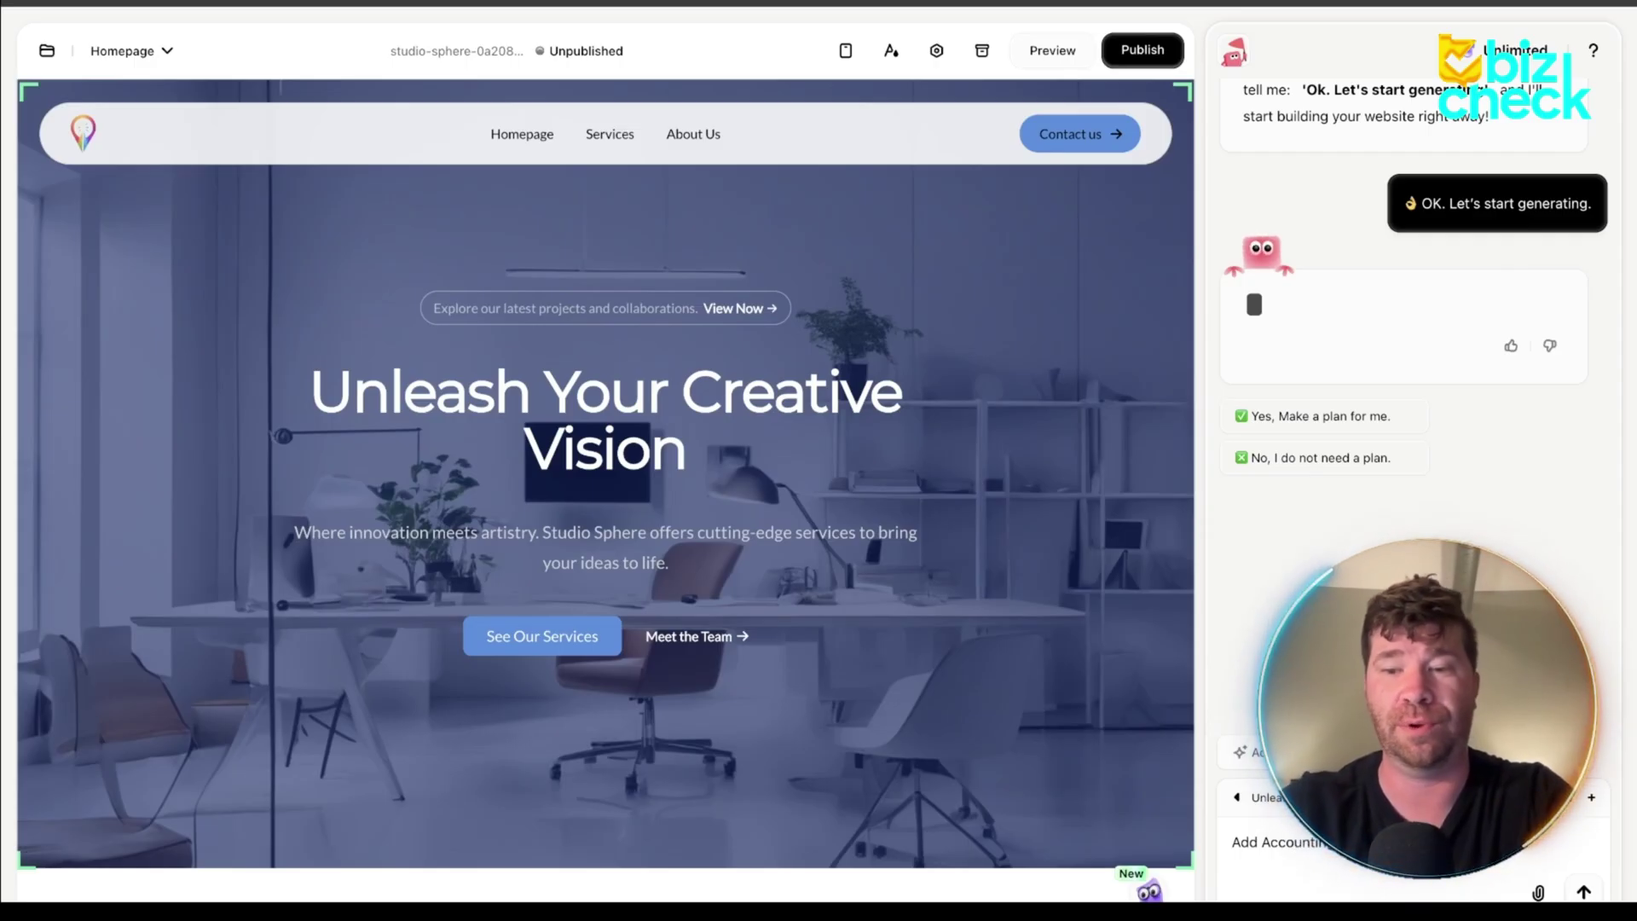
Step: Send chat requests 'Add Accounting Services', 'different services', and 'side by side' for the hero section
key("Return")
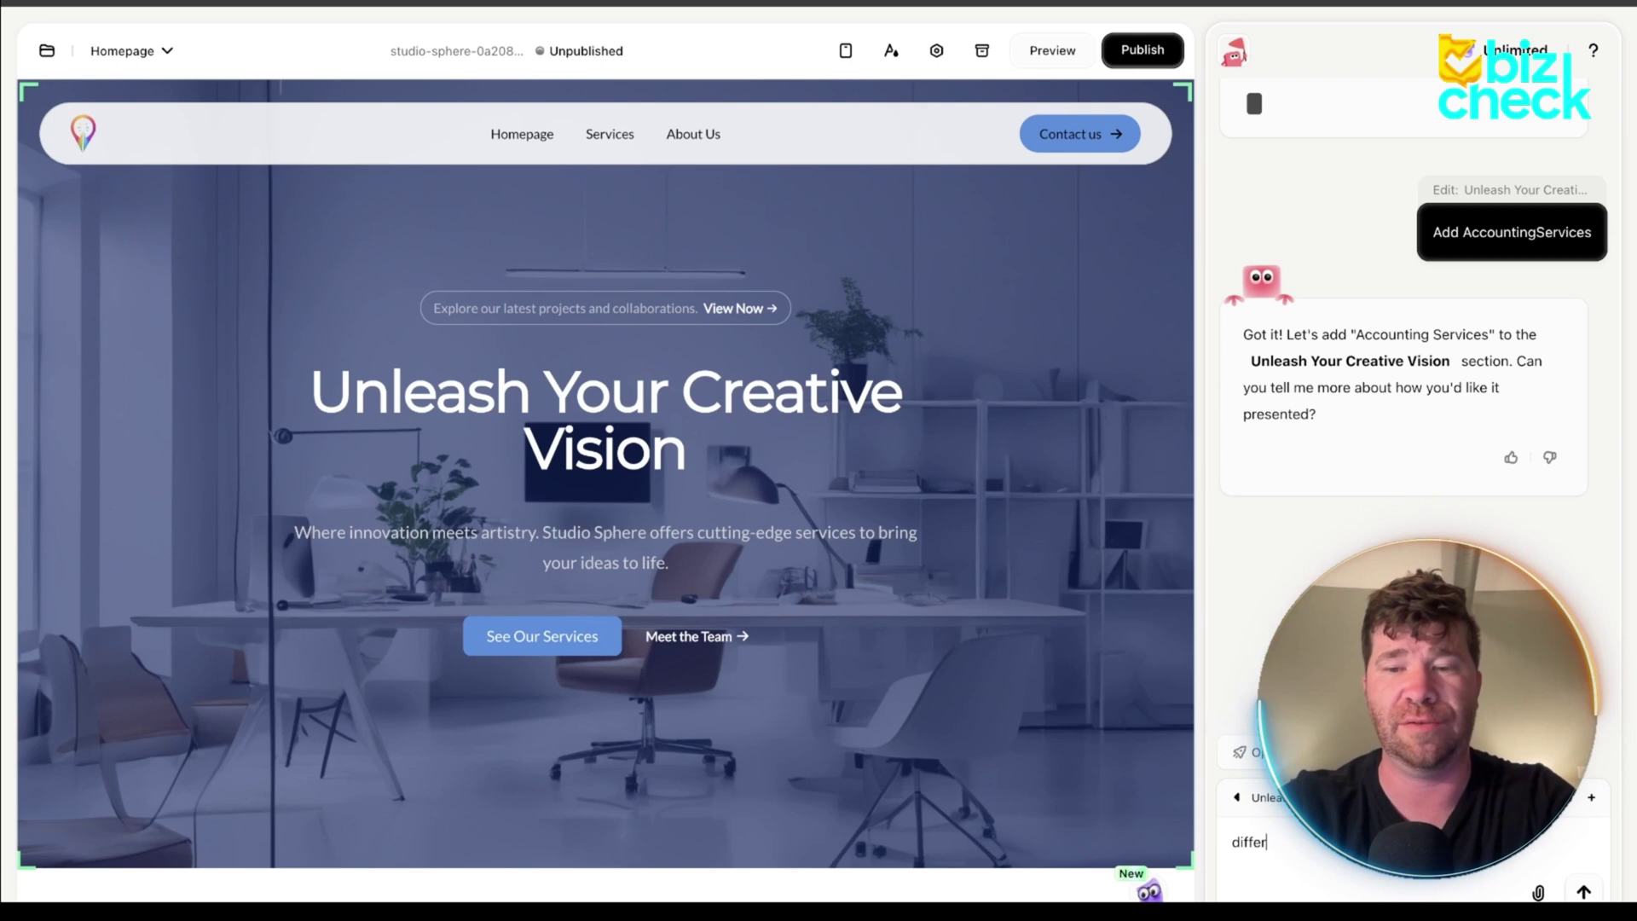
type("vices")
key("Return")
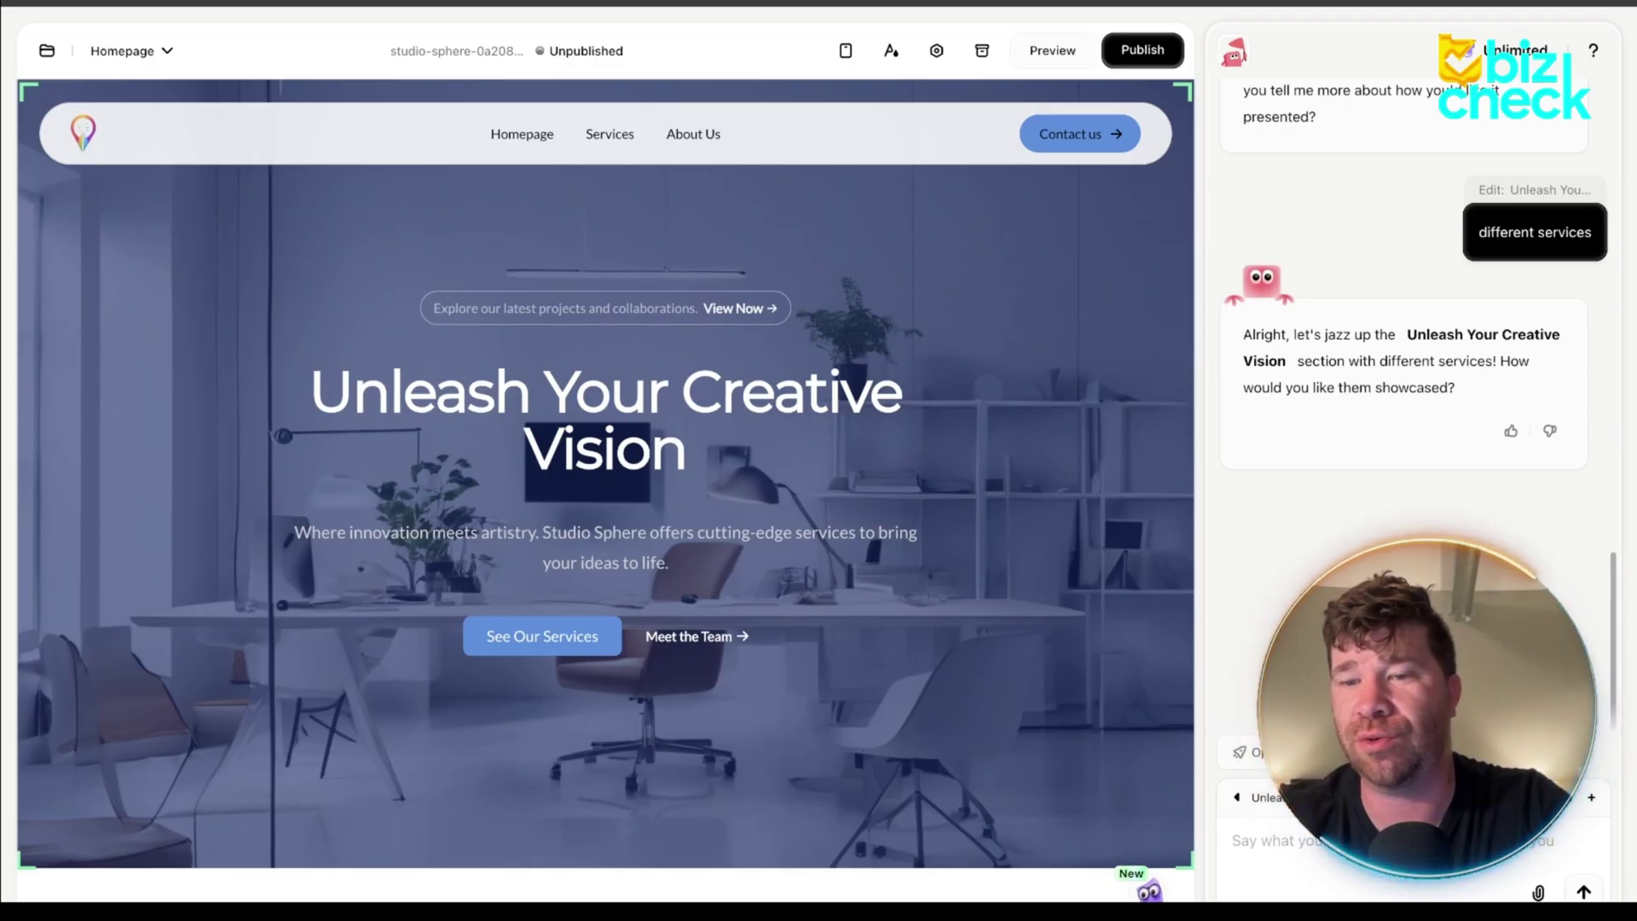
type("side by side")
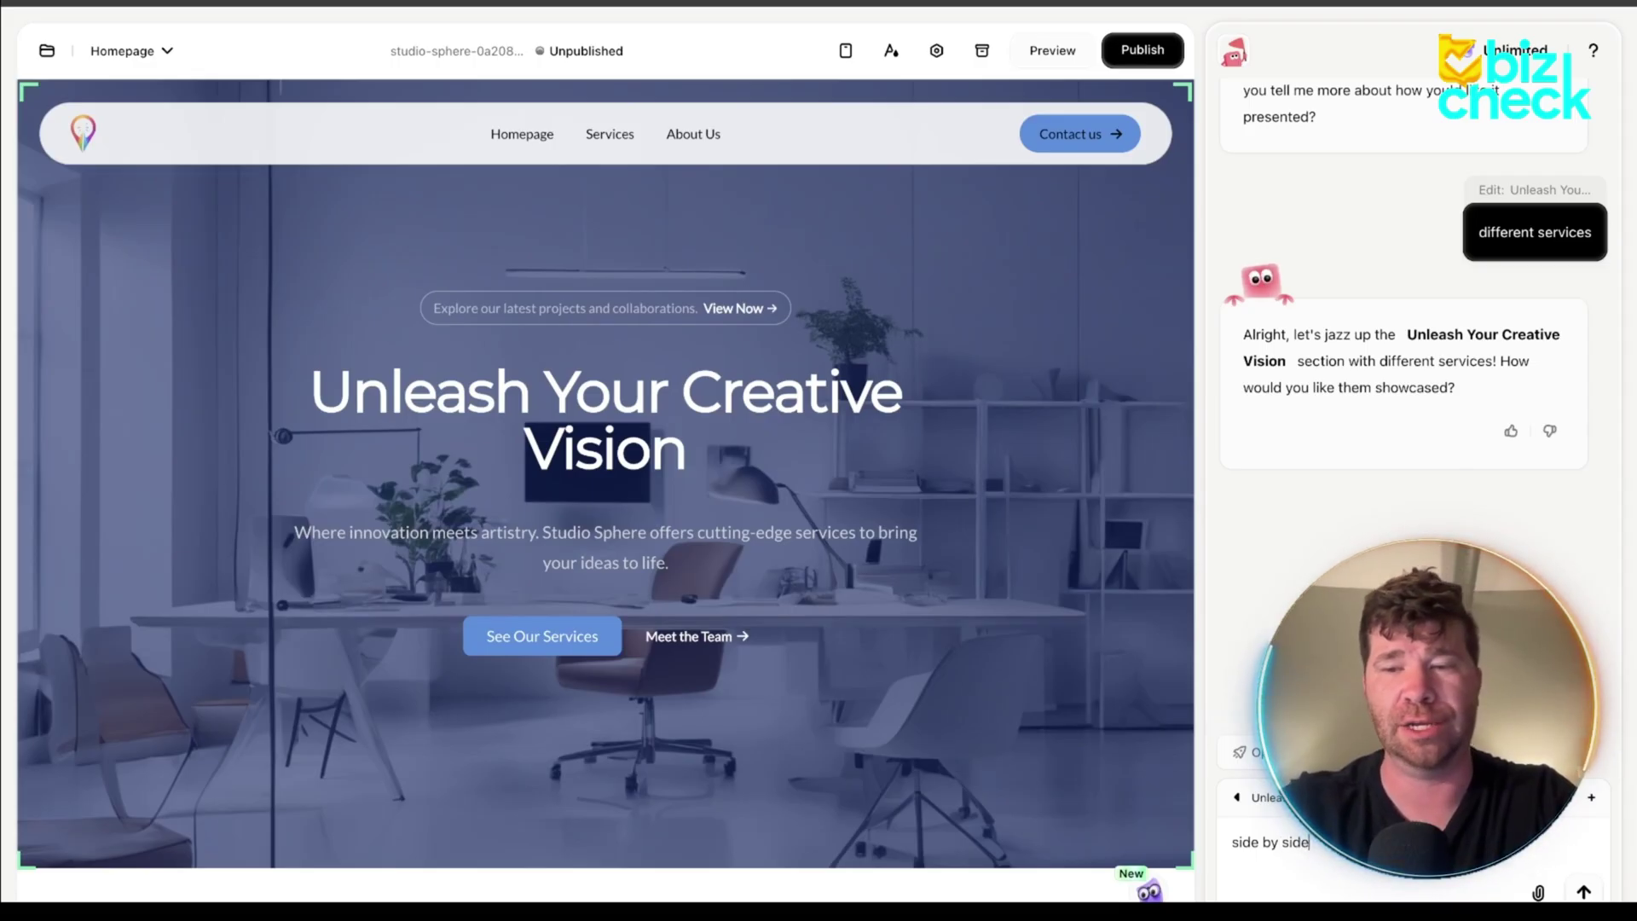
key("Return")
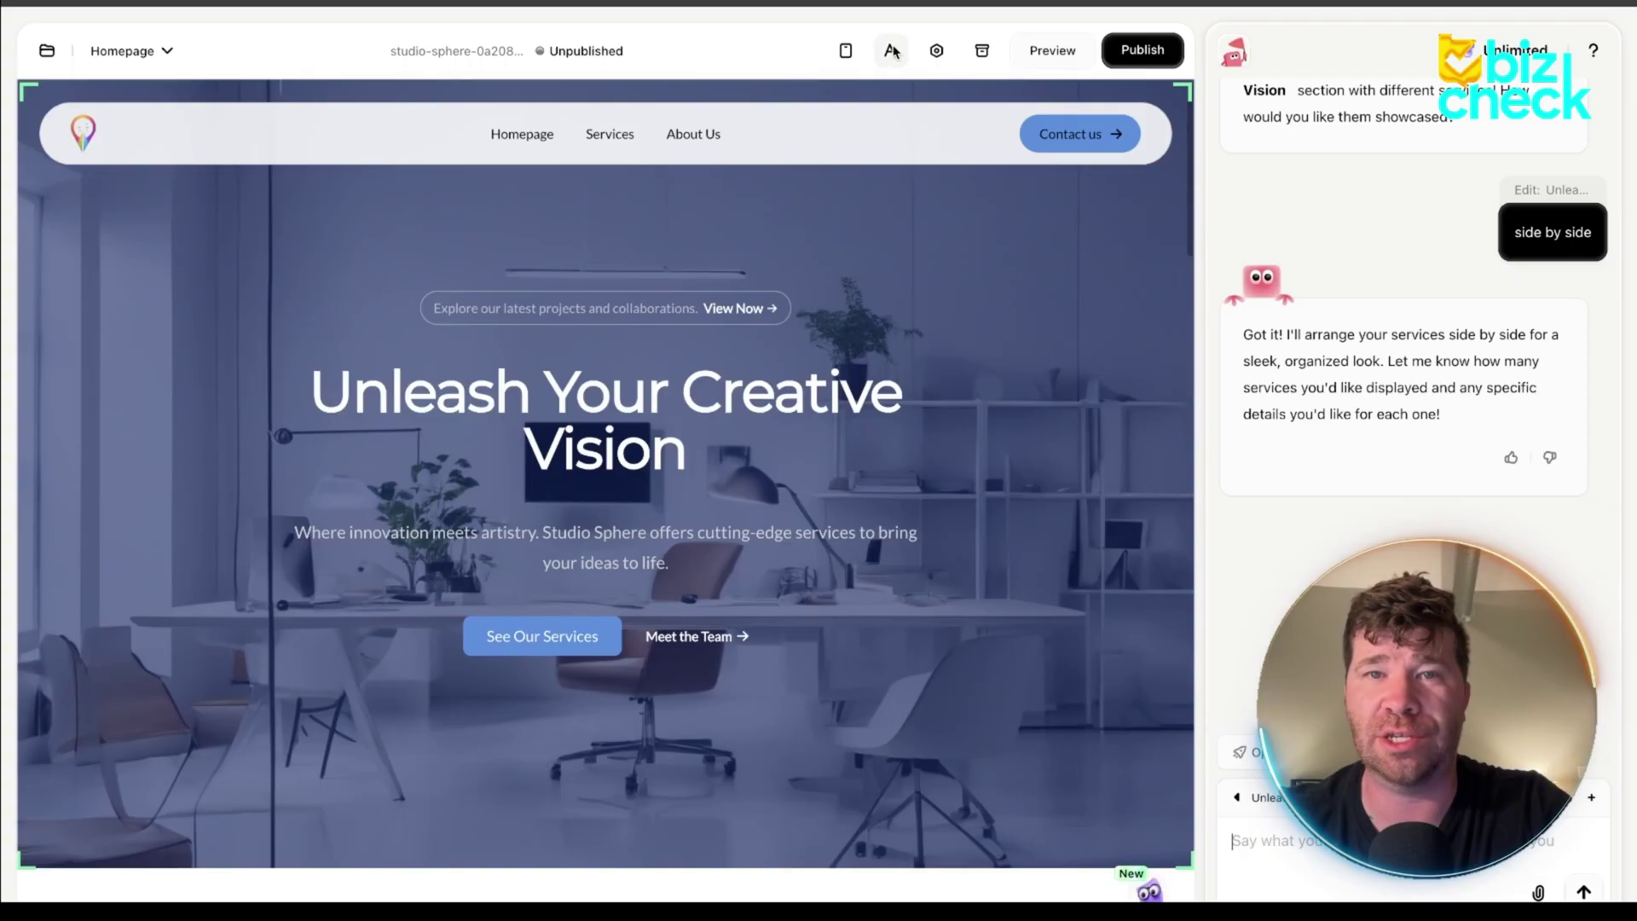
left_click(633, 386)
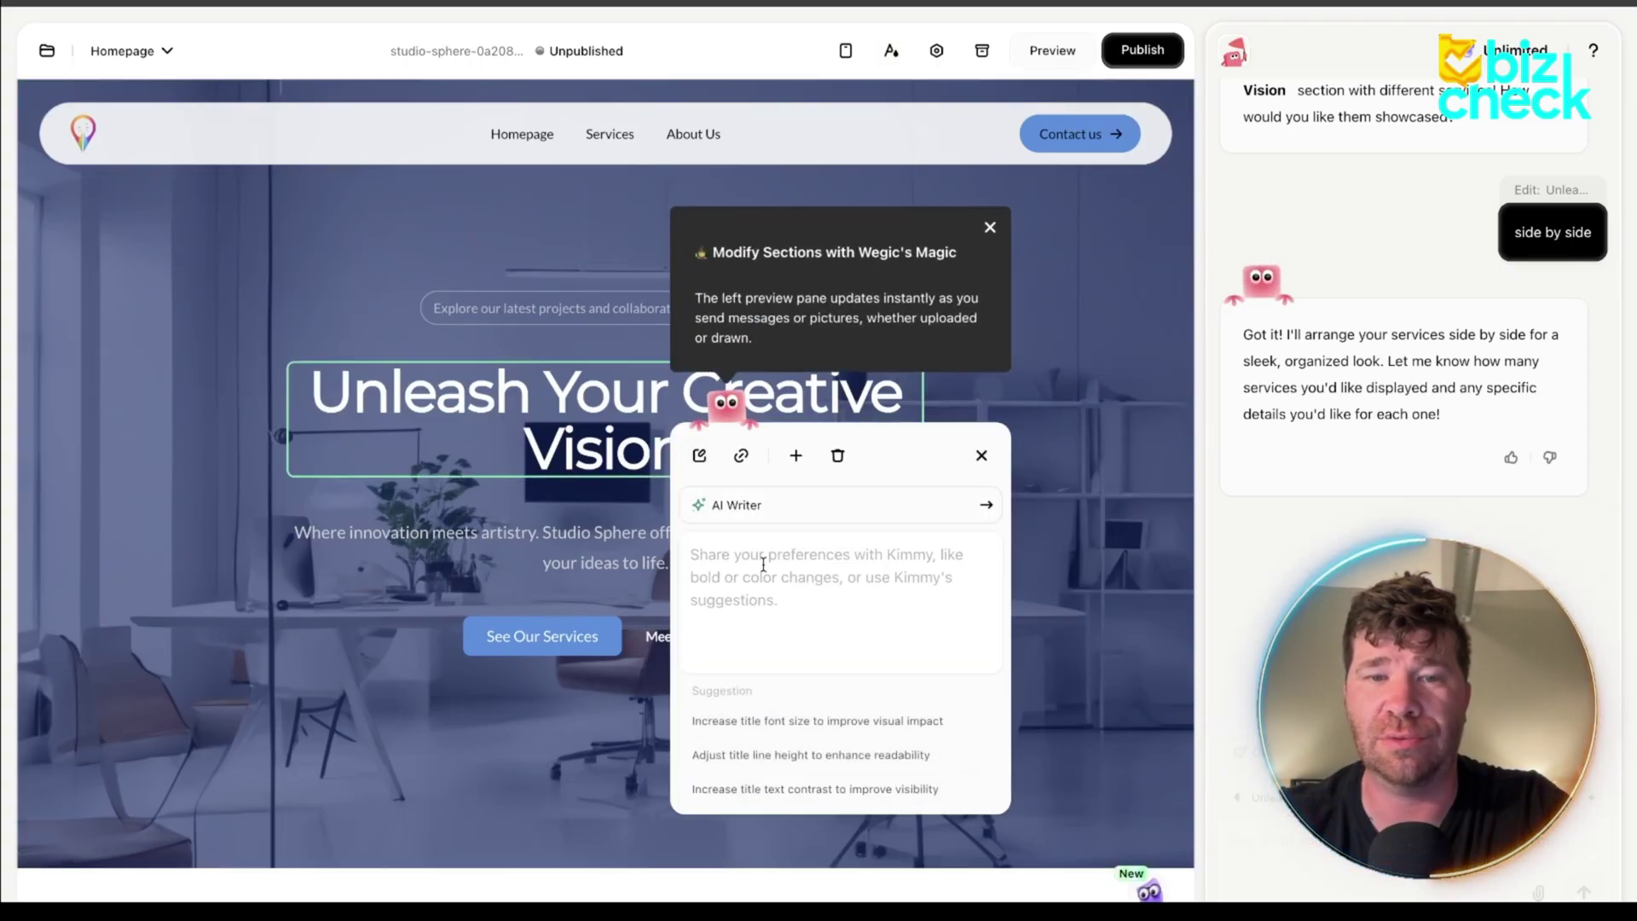
left_click(296, 634)
scroll(541, 629, "down", 2)
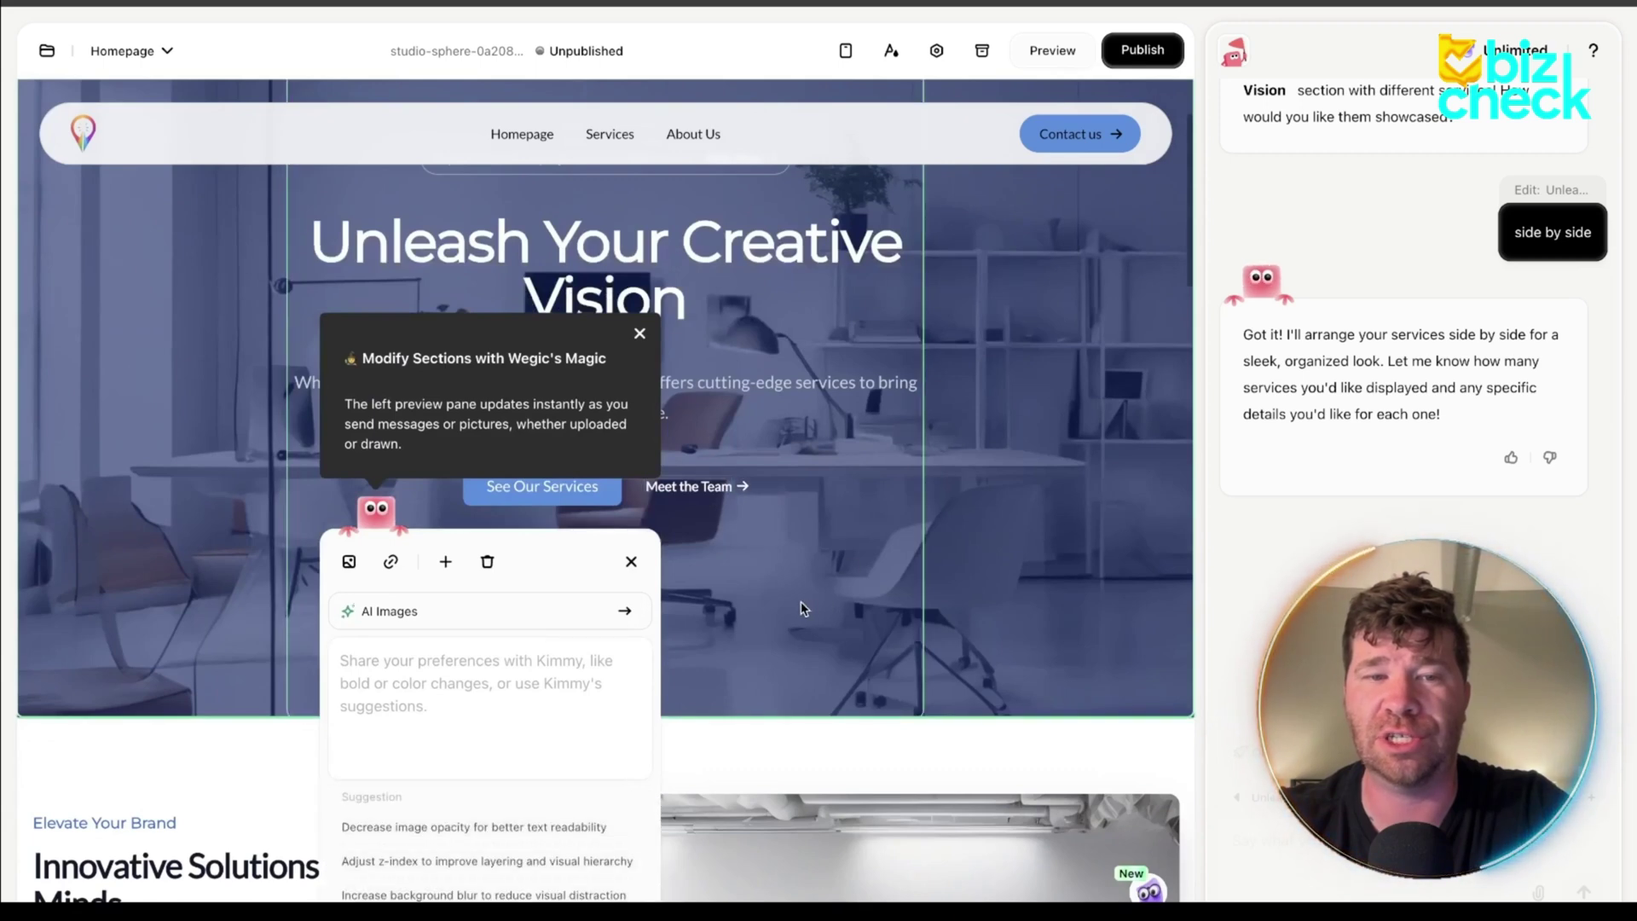
scroll(804, 604, "down", 10)
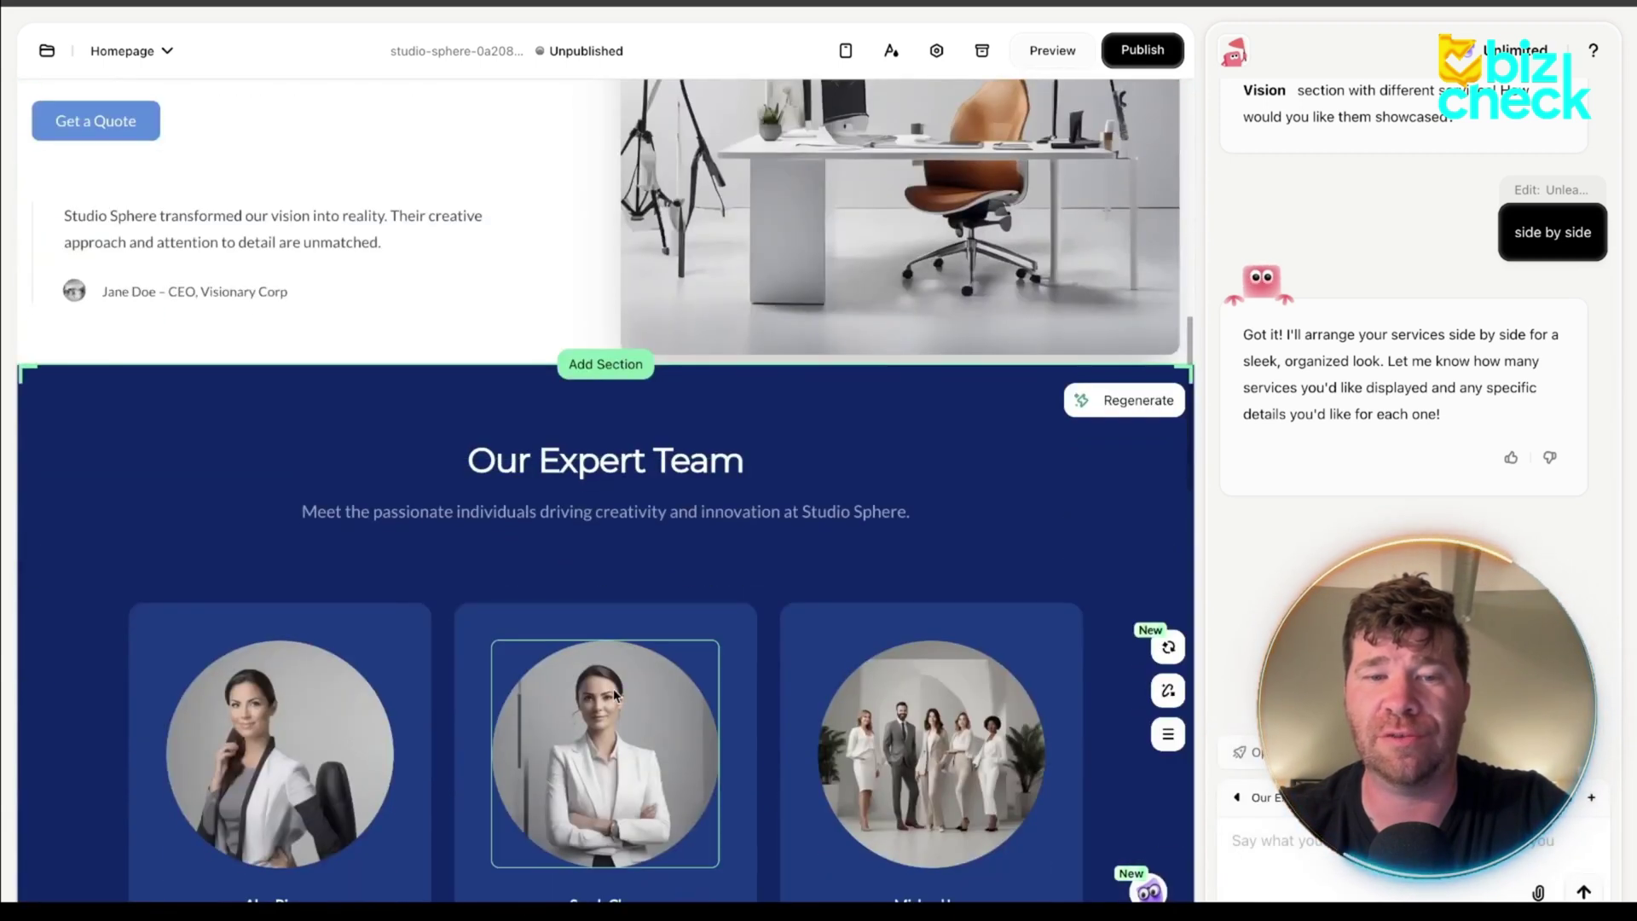
right_click(623, 697)
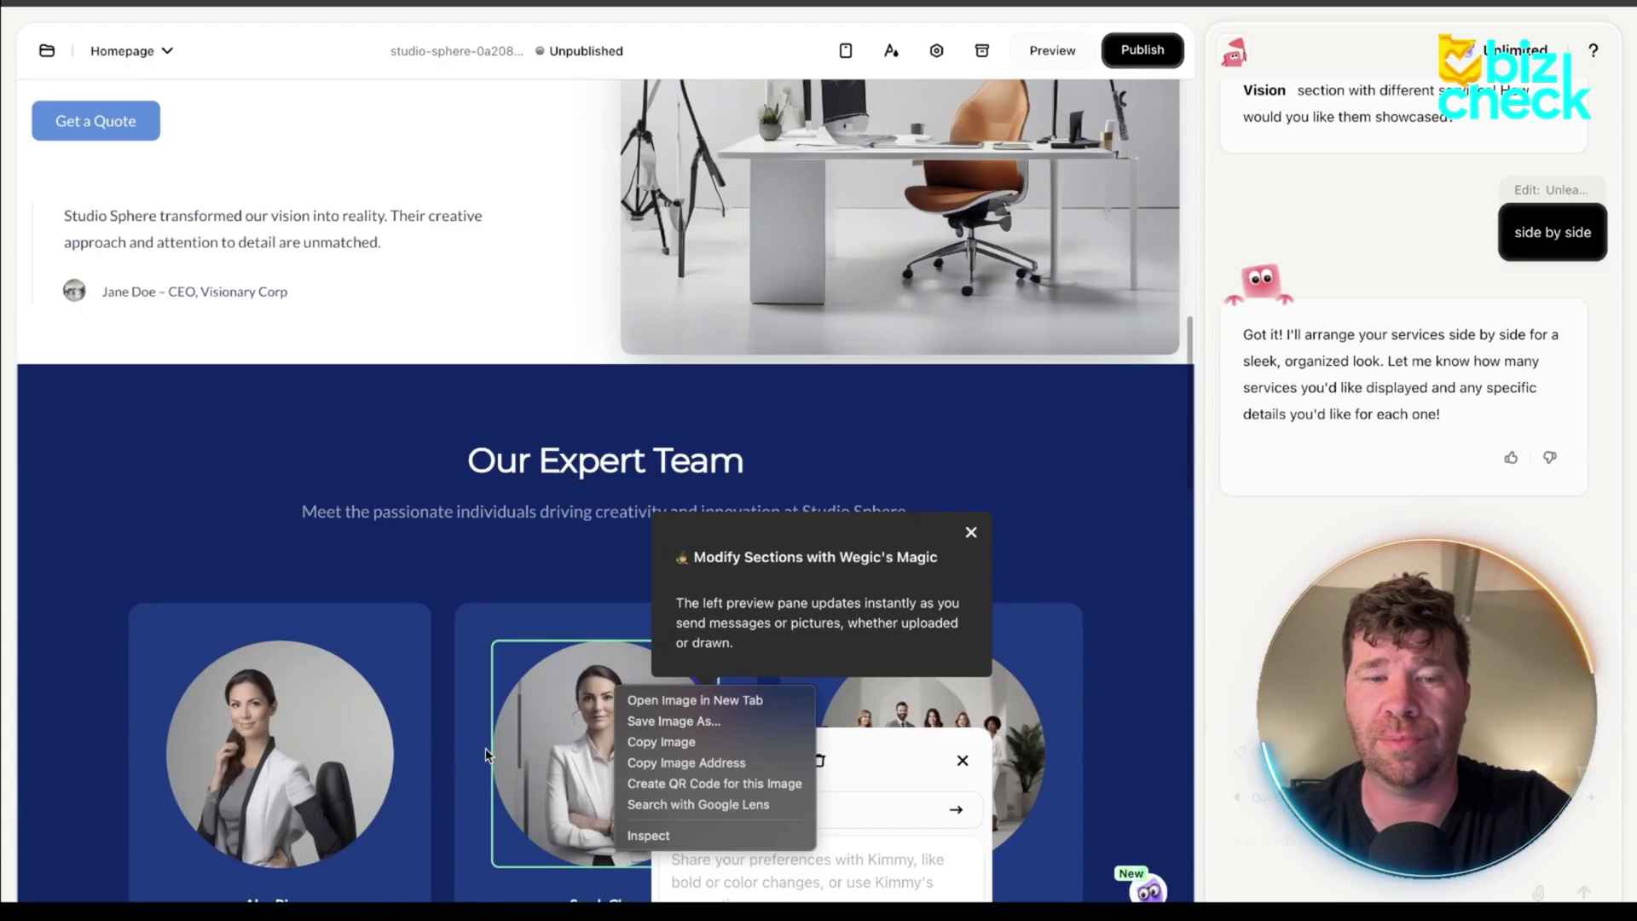
left_click(650, 661)
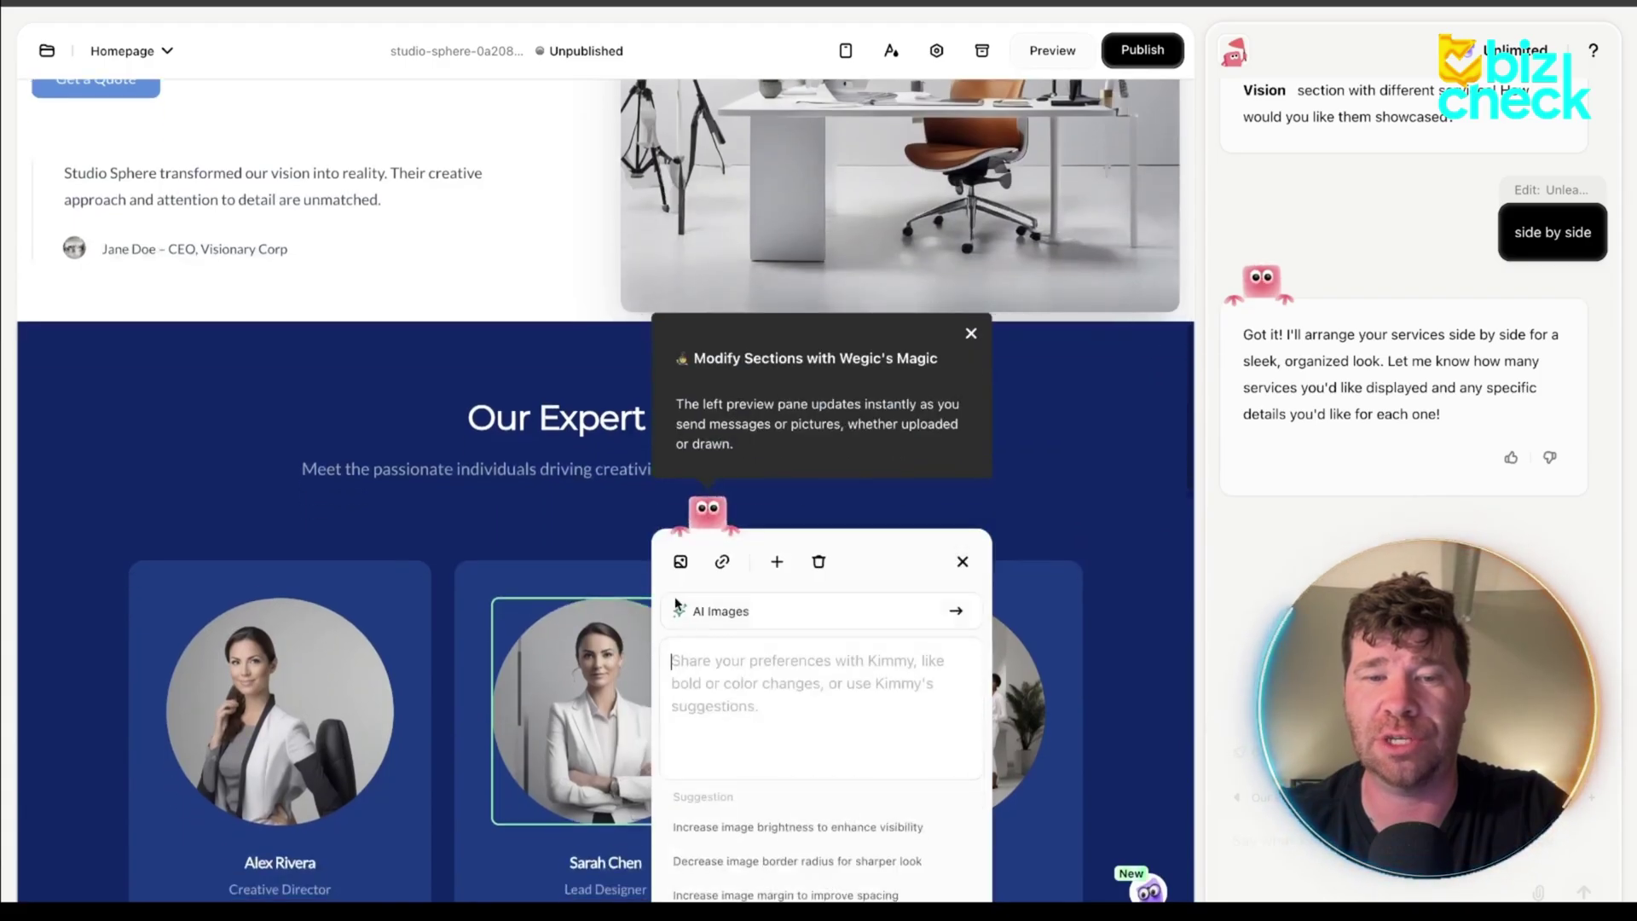
mouse_move(681, 561)
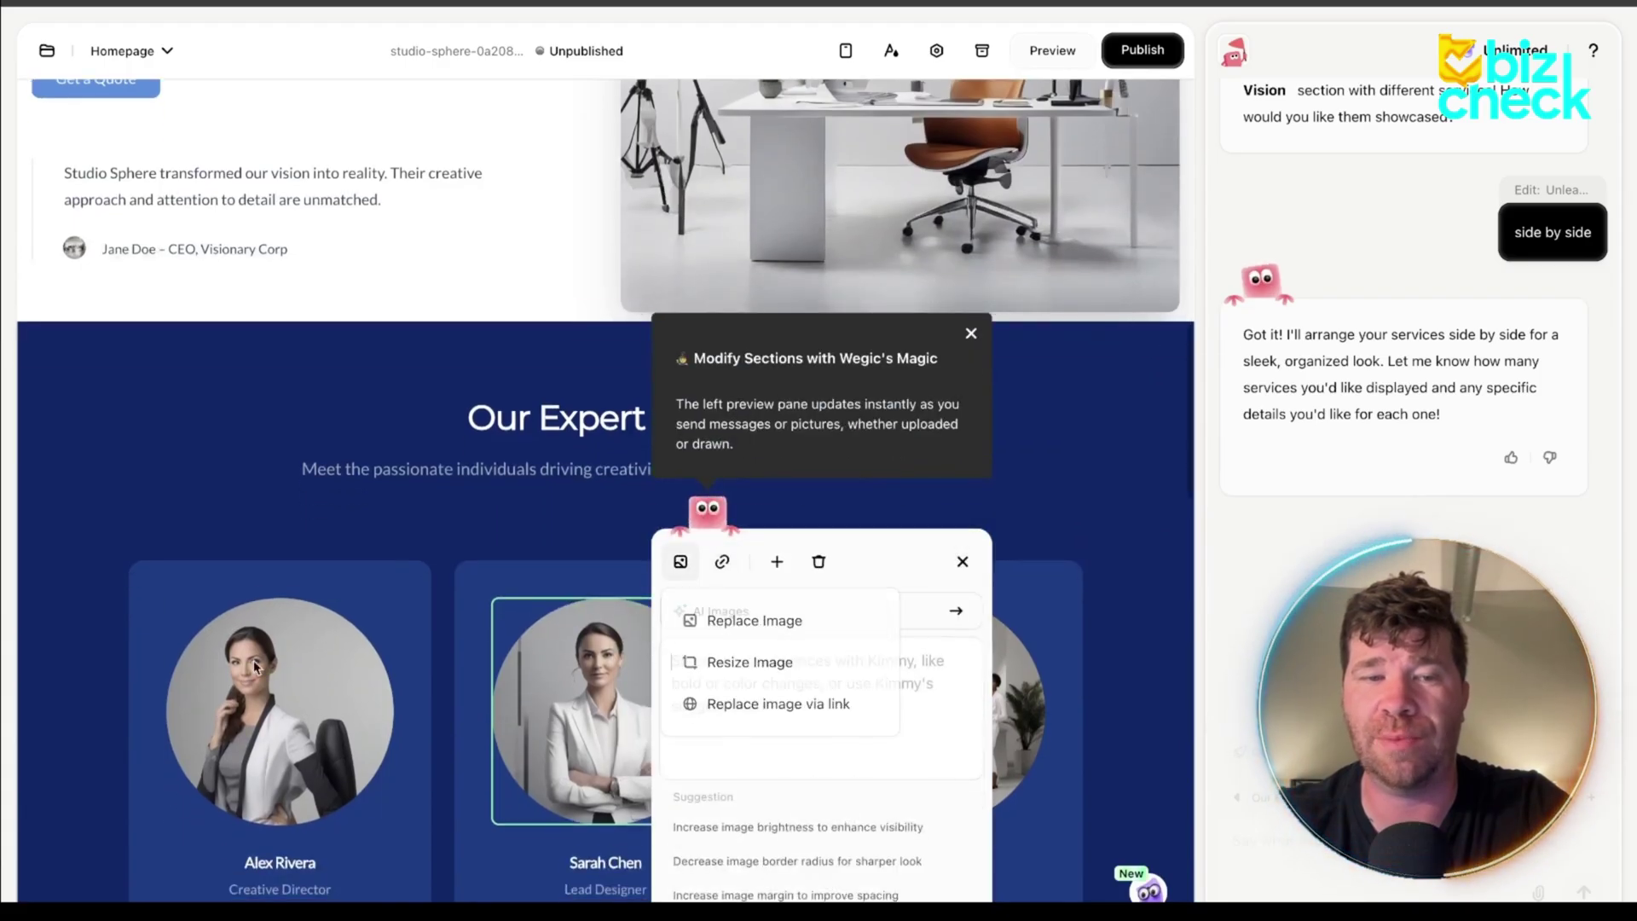